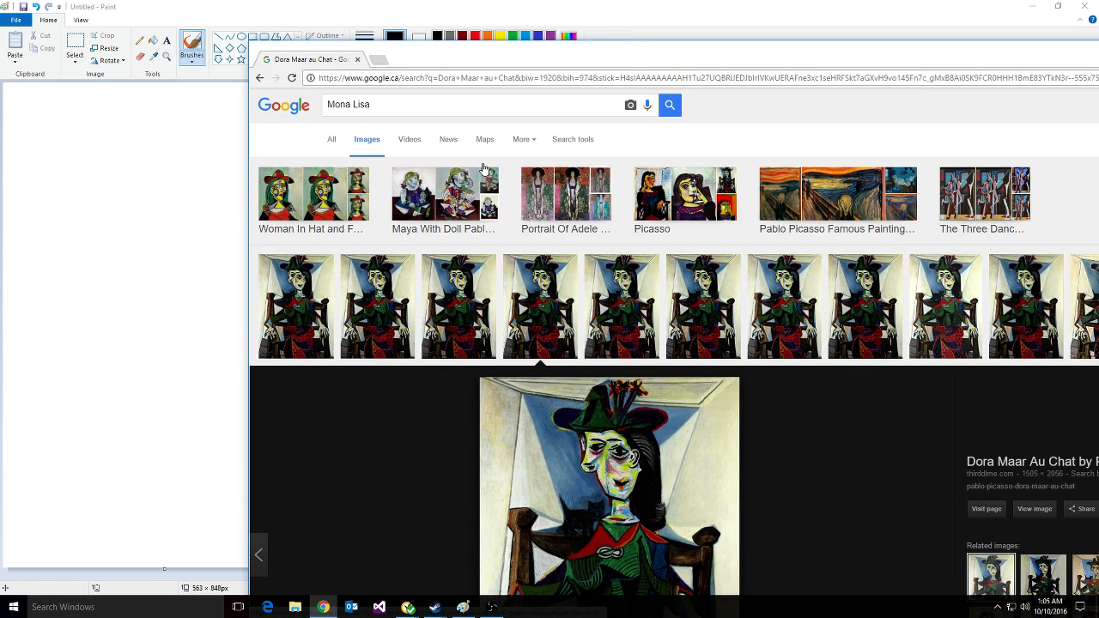
- Look over the Dora Maar au Chat painting in the image results and clear the browser away from the blank Paint canvas
drag(391, 105, 327, 104)
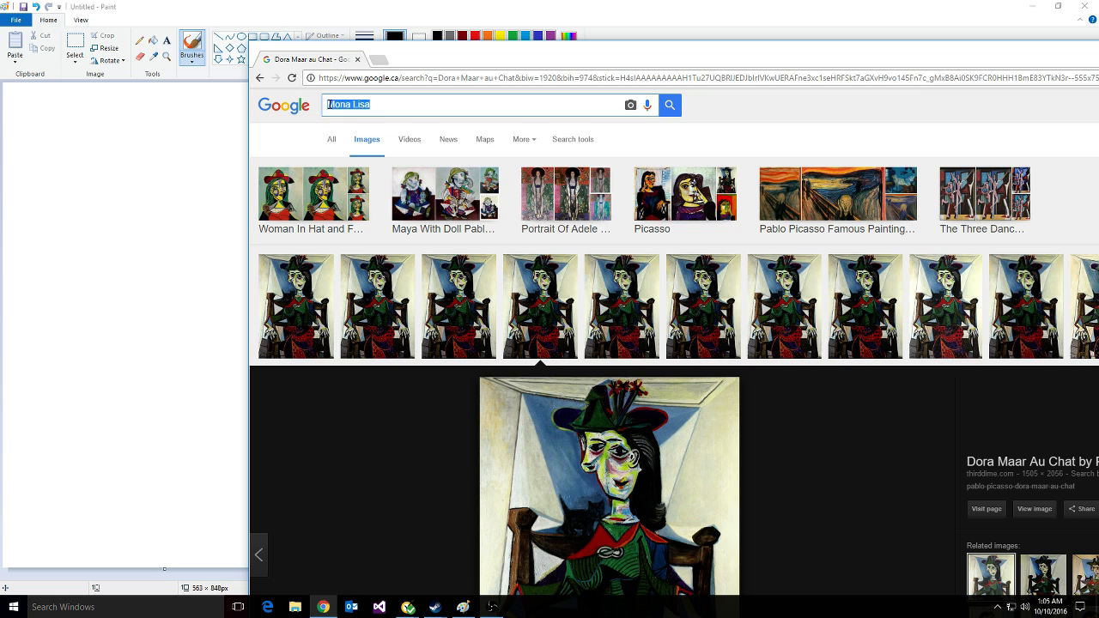
scroll(657, 322, down, 2)
scroll(661, 300, down, 1)
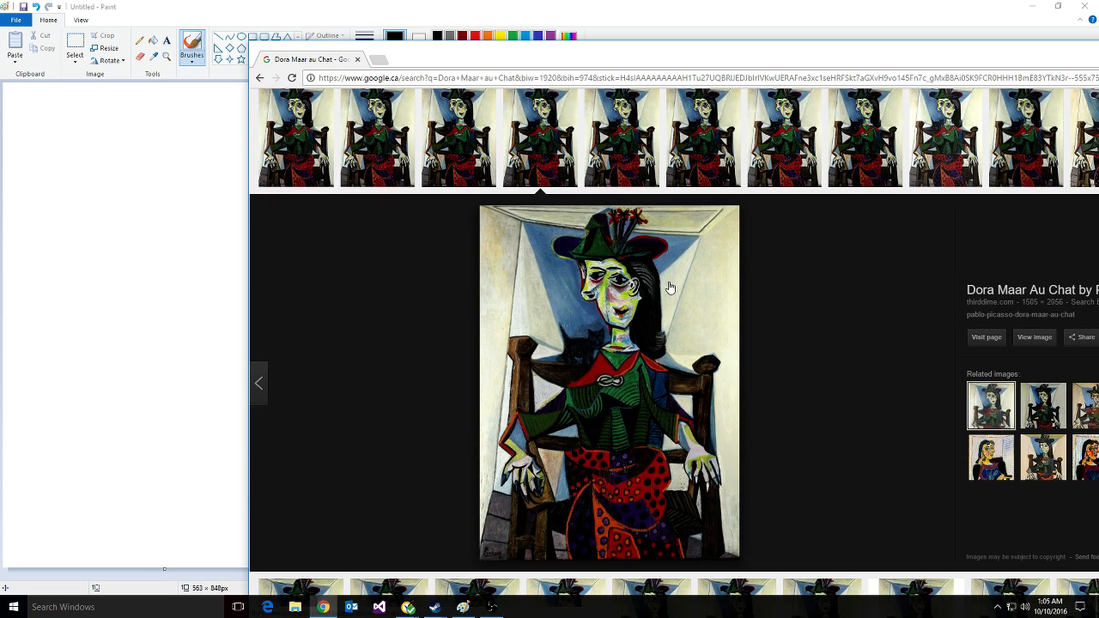
mouse_move(674, 54)
mouse_down()
mouse_move(455, 138)
mouse_move(15, 258)
mouse_move(687, 404)
mouse_up()
key(super+Down)
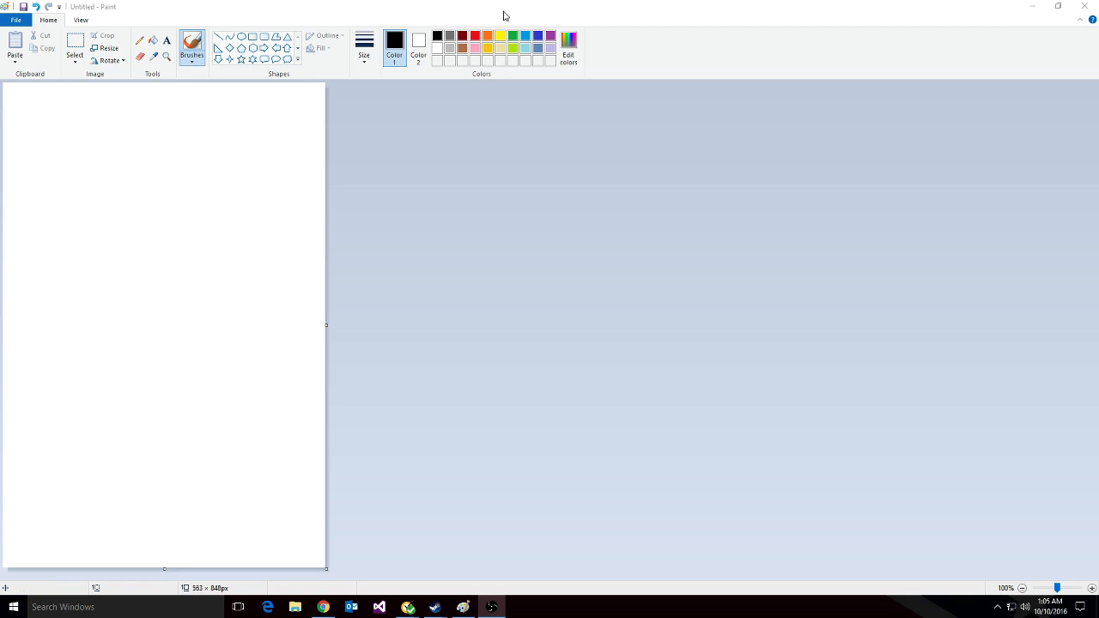
- Draw a left-pointing nose and an angular jaw outline with a flat chin in black, using the third brush thickness
click(361, 66)
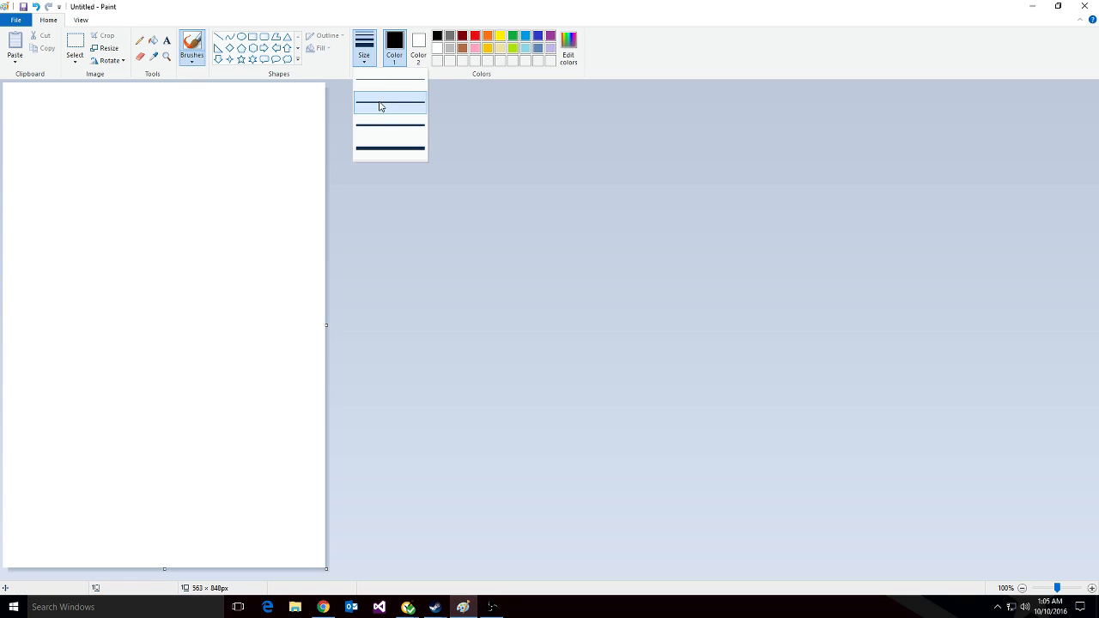
click(380, 125)
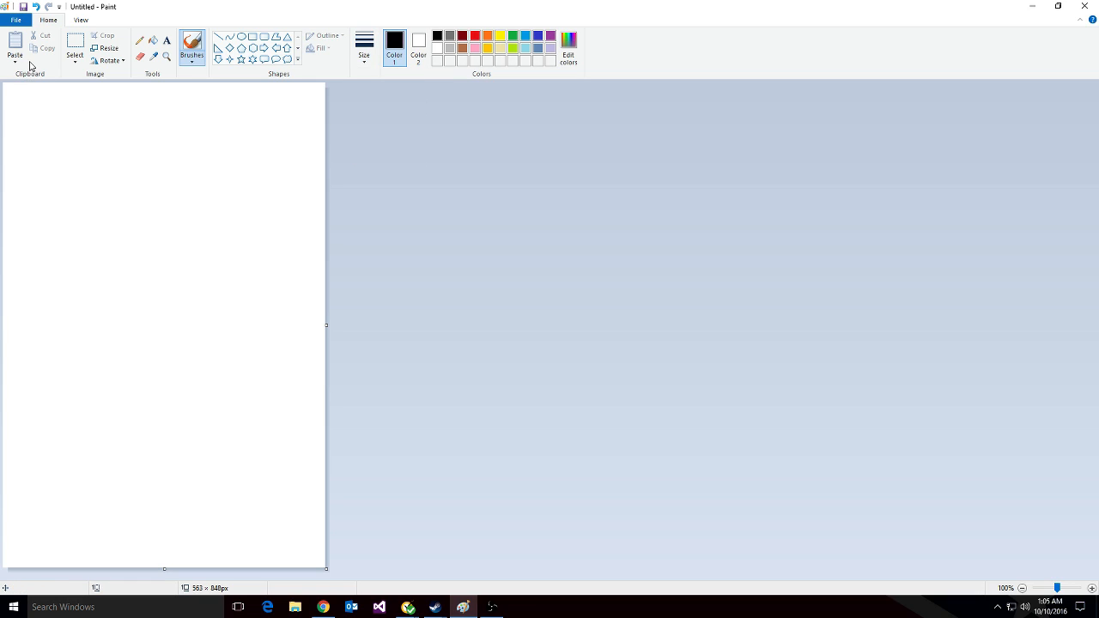
mouse_move(80, 134)
mouse_down()
mouse_move(59, 214)
mouse_move(42, 230)
mouse_move(87, 231)
mouse_move(115, 196)
mouse_up()
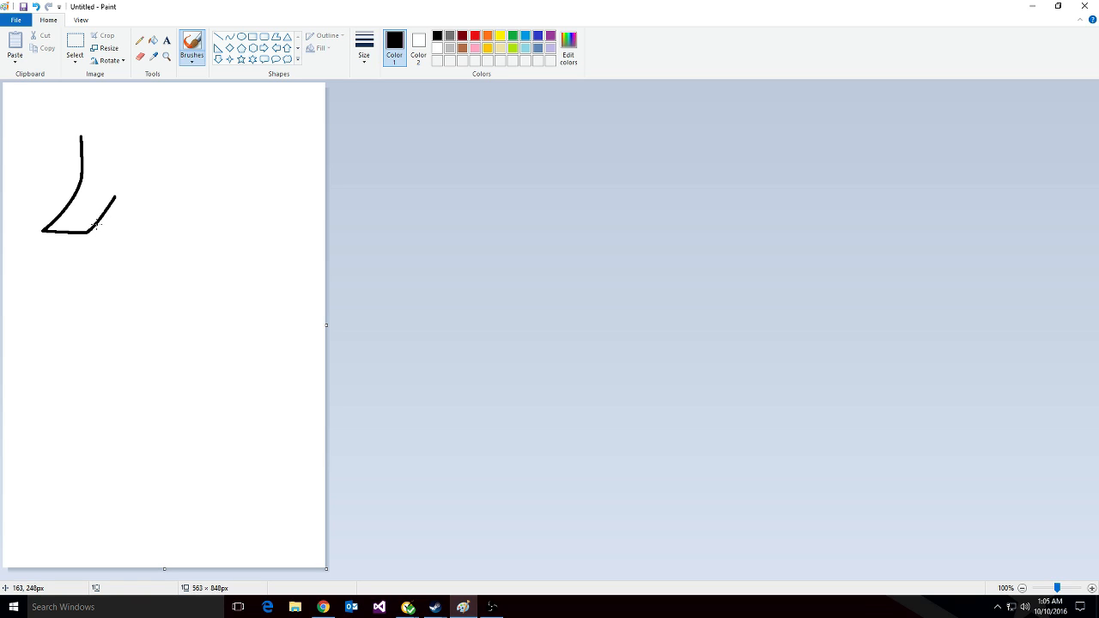
mouse_move(114, 197)
mouse_down()
mouse_move(104, 231)
mouse_move(131, 285)
mouse_move(190, 284)
mouse_move(235, 208)
mouse_up()
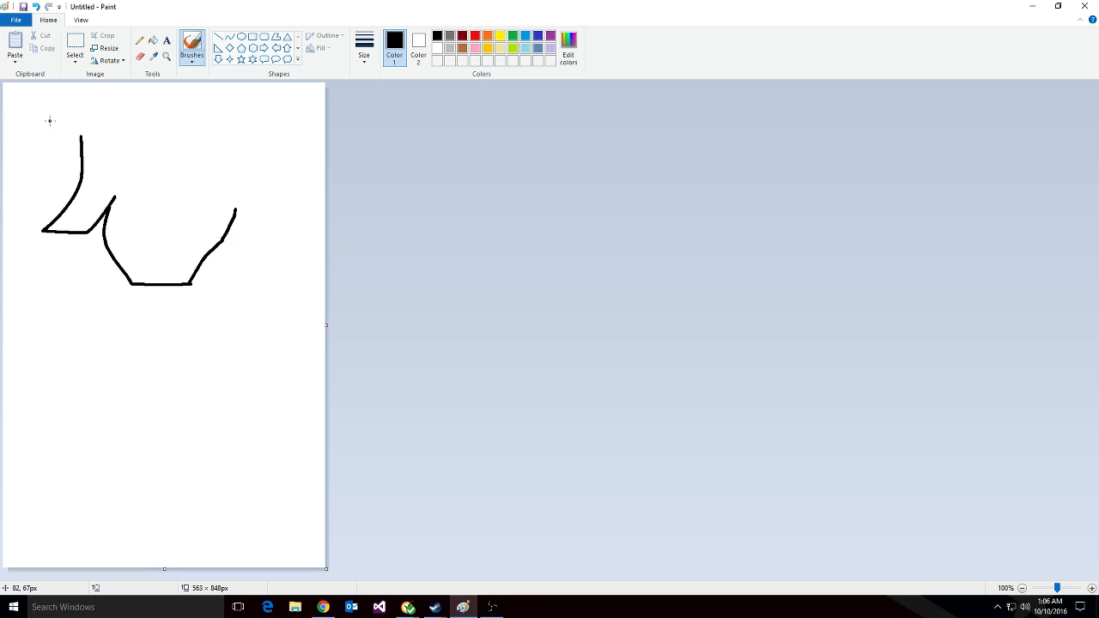
- Add a small curved lock above the nose and draw a sagging hat brim line across the head to the canvas's right edge
mouse_move(75, 148)
mouse_down()
mouse_move(58, 114)
mouse_move(81, 152)
mouse_up()
mouse_move(50, 106)
mouse_down()
mouse_move(102, 144)
mouse_move(237, 181)
mouse_up()
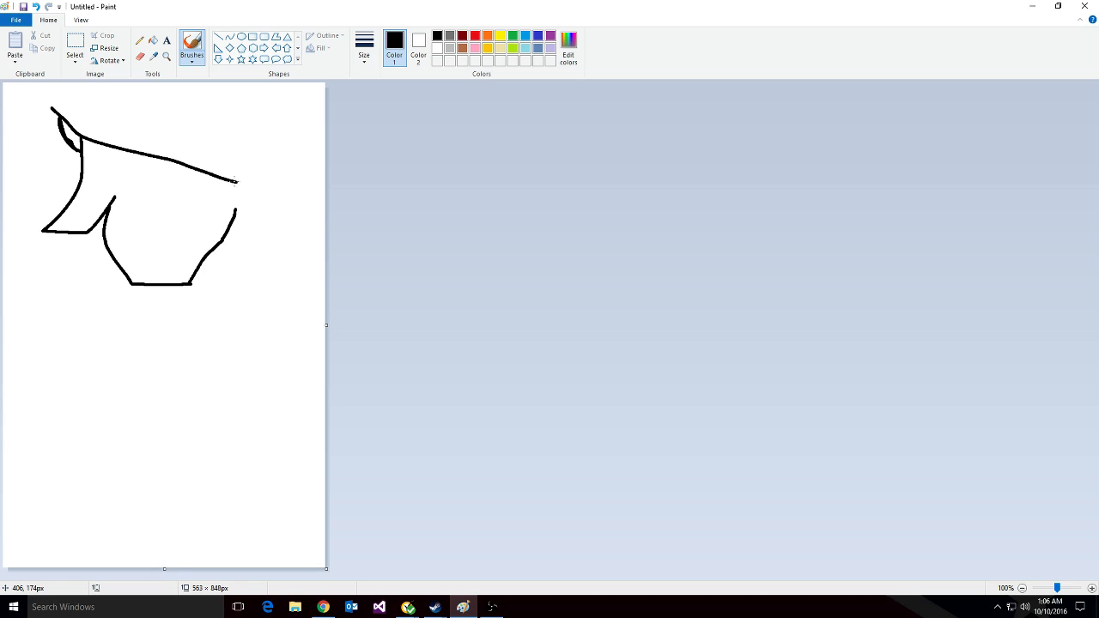
key(super)
click(284, 6)
key(ctrl+z)
mouse_move(27, 99)
mouse_down()
mouse_move(188, 161)
mouse_move(259, 166)
mouse_move(330, 140)
mouse_up()
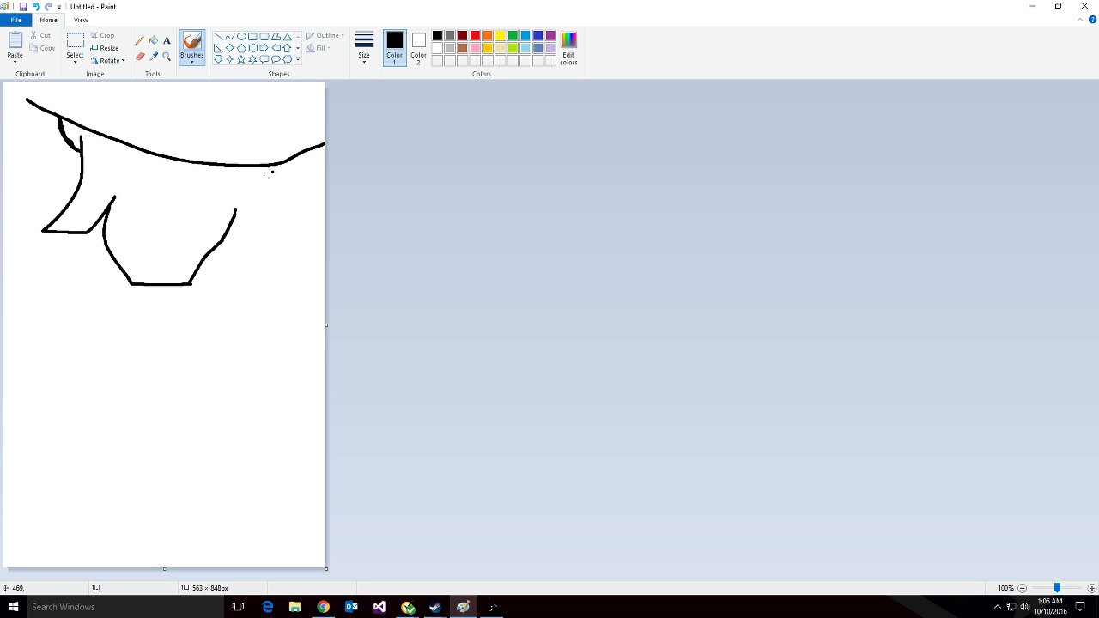
- Draw the long hair outline from the hat brim down beside the face to the right edge, plus a short curve under the brim
drag(269, 163, 328, 242)
key(ctrl+z)
drag(227, 166, 258, 234)
key(ctrl+z)
mouse_move(211, 165)
mouse_down()
mouse_move(256, 240)
mouse_move(265, 343)
mouse_move(300, 412)
mouse_move(326, 417)
mouse_up()
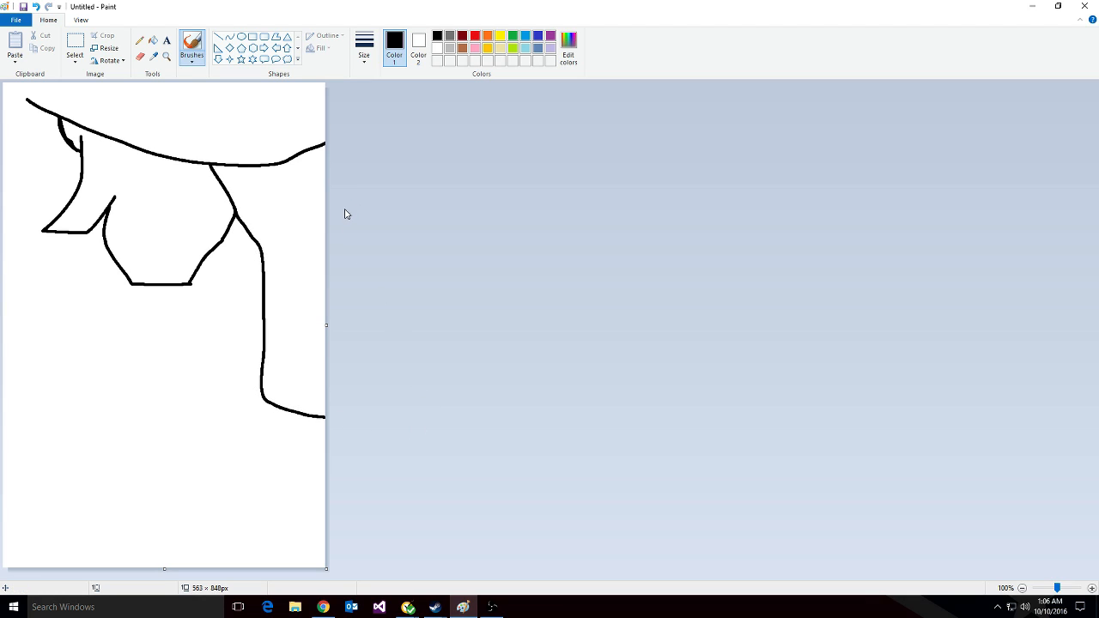
mouse_move(285, 161)
mouse_down()
mouse_move(294, 256)
mouse_move(333, 349)
mouse_move(427, 378)
mouse_up()
key(ctrl+z)
drag(303, 152, 326, 158)
- Draw a rounded ear at the right side of the face and erase the hair line running through it
mouse_move(194, 176)
mouse_down()
mouse_move(219, 171)
mouse_move(220, 228)
mouse_up()
click(140, 56)
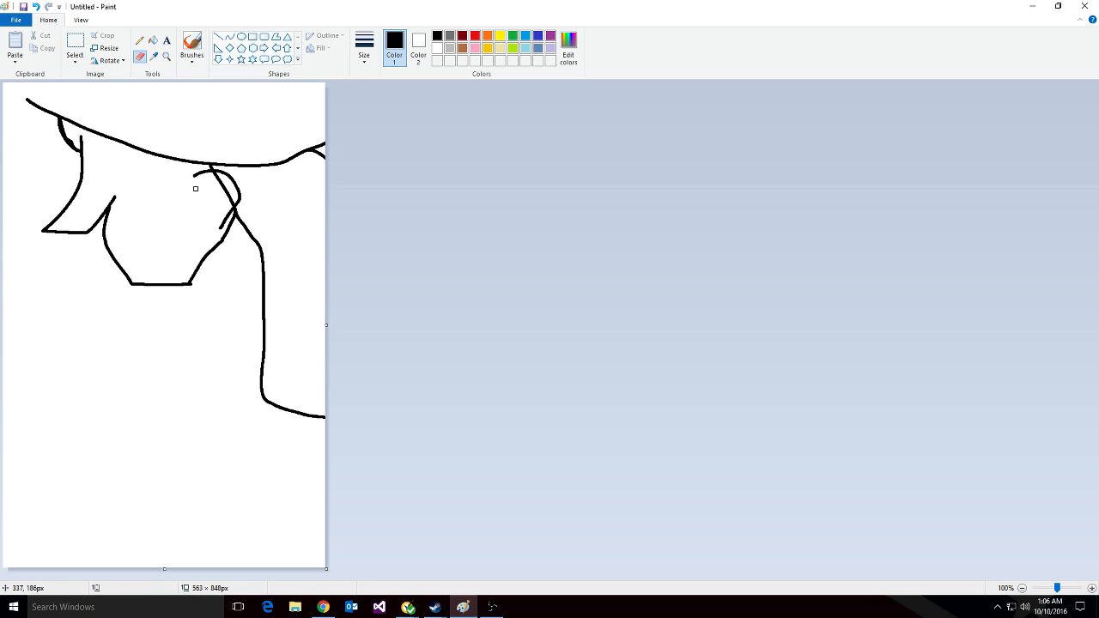
drag(222, 178, 230, 204)
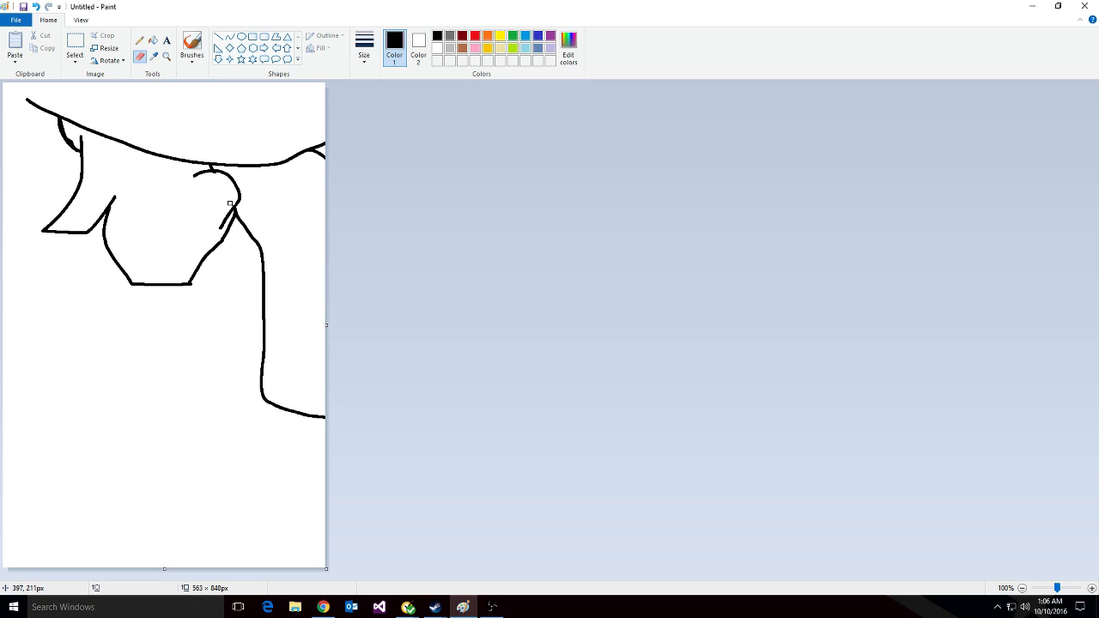
- Brush in the eyebrows, a smile, a nostril dot on the nose, and two angular eyes with dark pupils
click(191, 47)
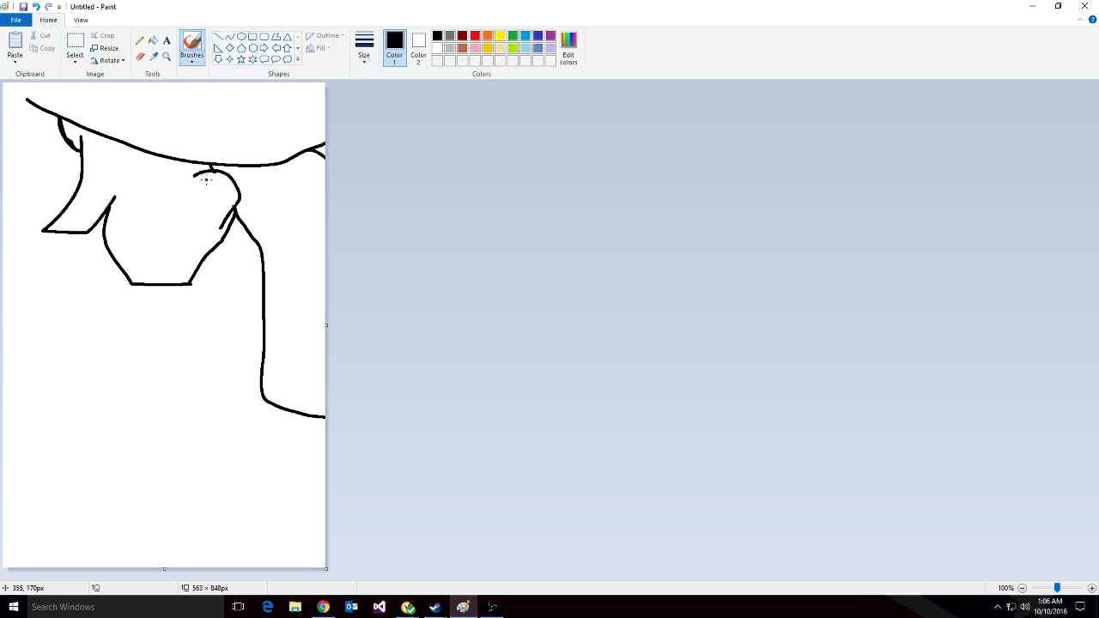
drag(118, 164, 198, 165)
drag(146, 257, 186, 246)
drag(90, 218, 81, 224)
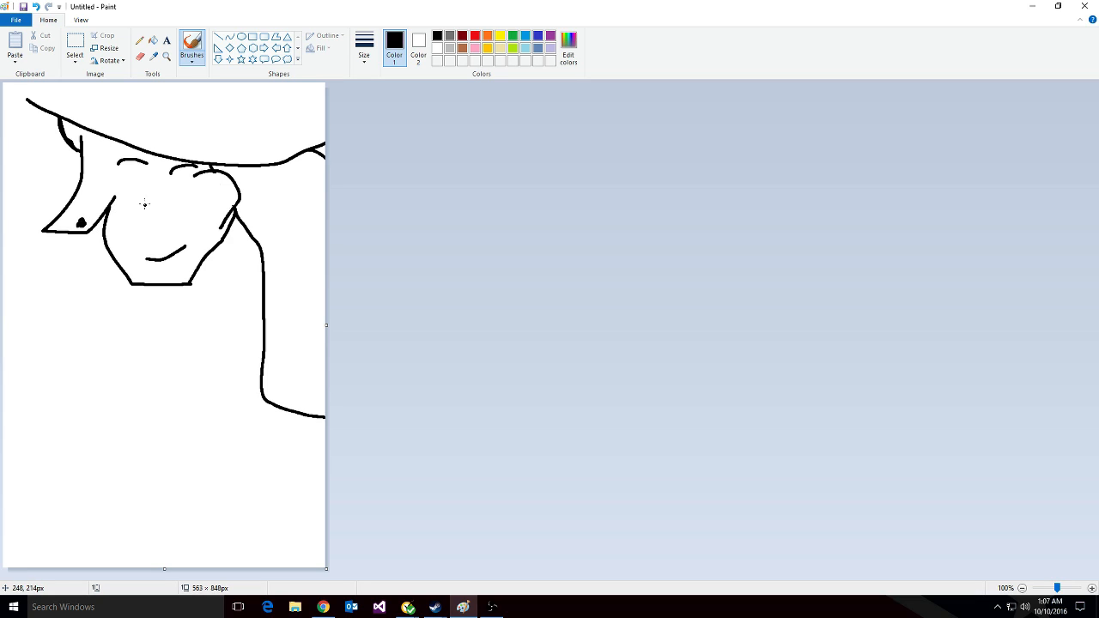
mouse_move(122, 177)
mouse_down()
mouse_move(148, 189)
mouse_move(129, 193)
mouse_move(134, 178)
mouse_move(184, 174)
mouse_move(194, 183)
mouse_move(184, 200)
mouse_move(172, 187)
mouse_move(184, 186)
mouse_up()
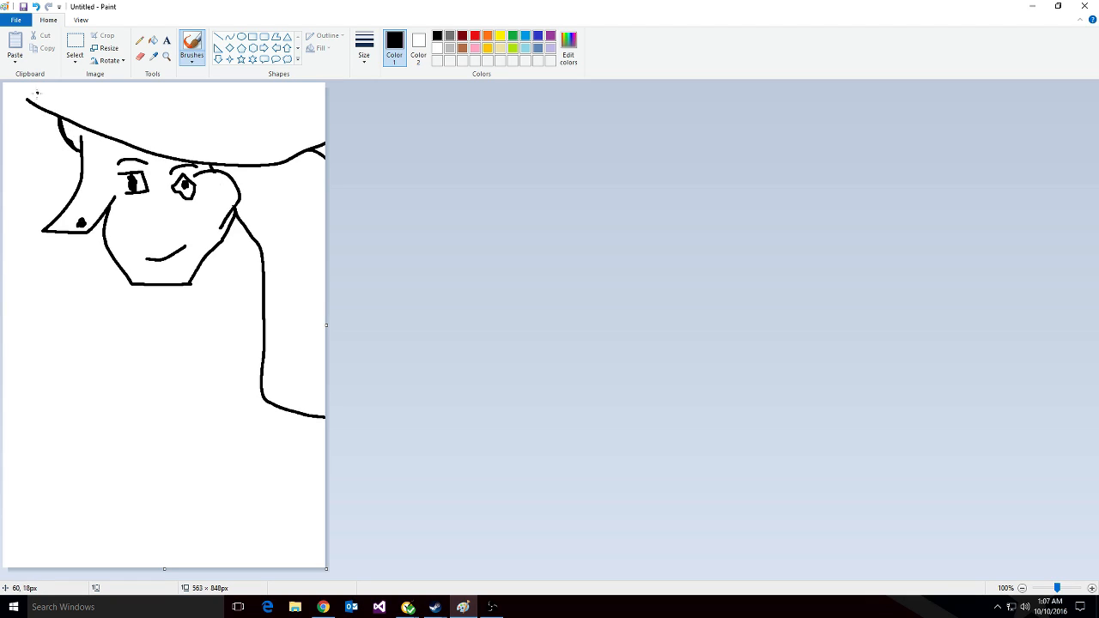
- Curve the hat brim's left end up to the canvas's top edge and draw two slanted crown lines on the hat
drag(27, 101, 91, 86)
key(ctrl+z)
drag(30, 101, 26, 82)
drag(127, 115, 225, 86)
drag(263, 122, 176, 24)
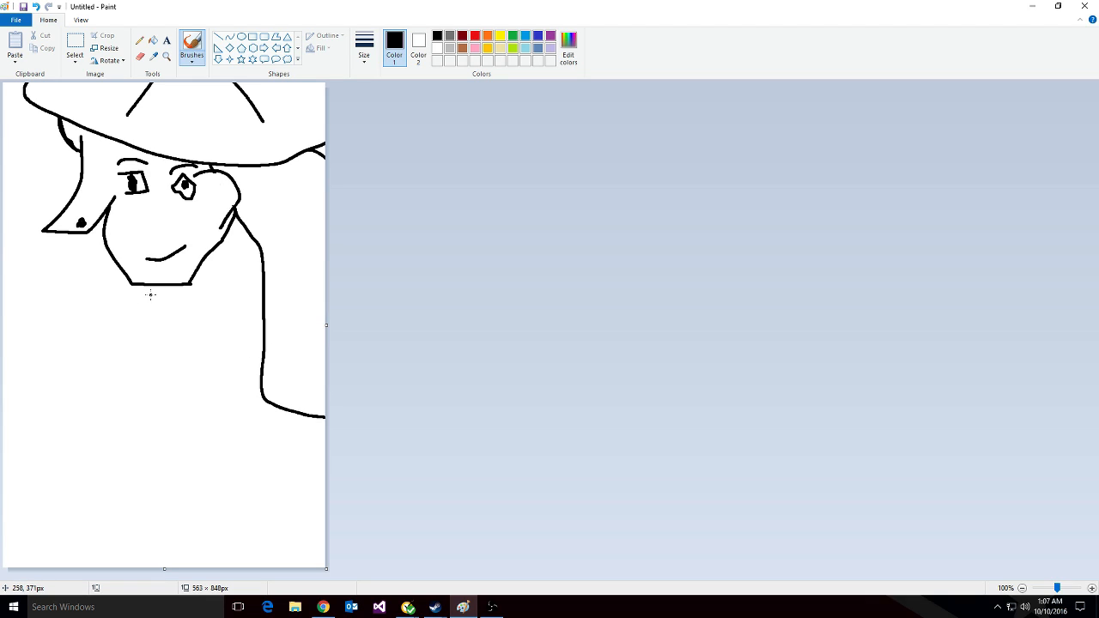
- Draw a long narrow neck below the chin, with sloping lines spreading outward from both sides of its base
drag(146, 286, 141, 433)
drag(179, 285, 181, 427)
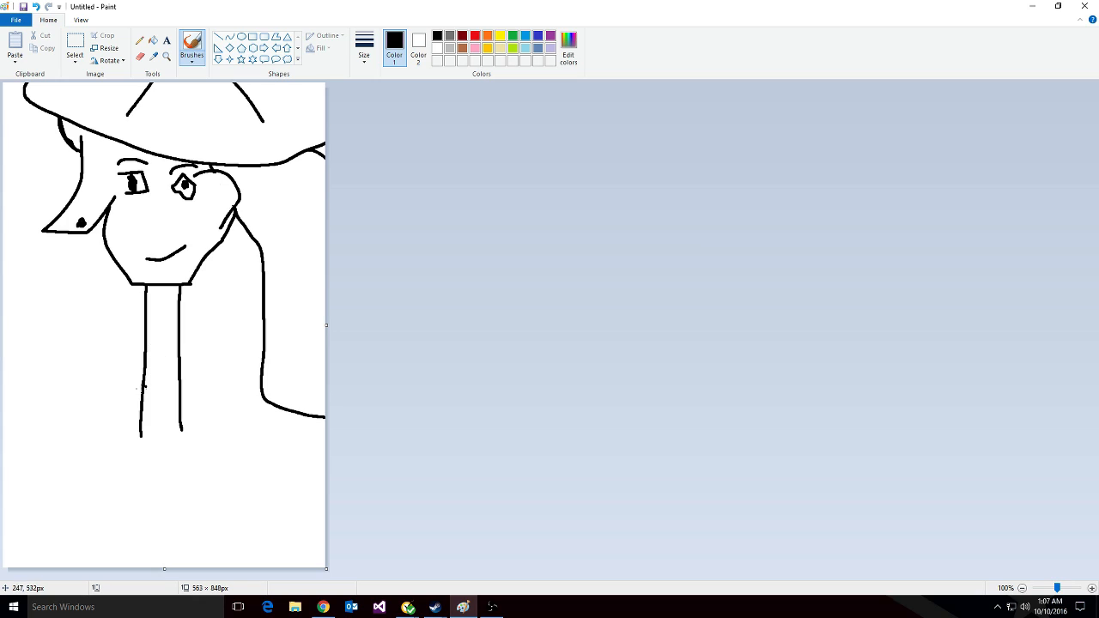
drag(141, 436, 82, 468)
drag(181, 426, 217, 485)
key(ctrl+z)
drag(182, 428, 246, 461)
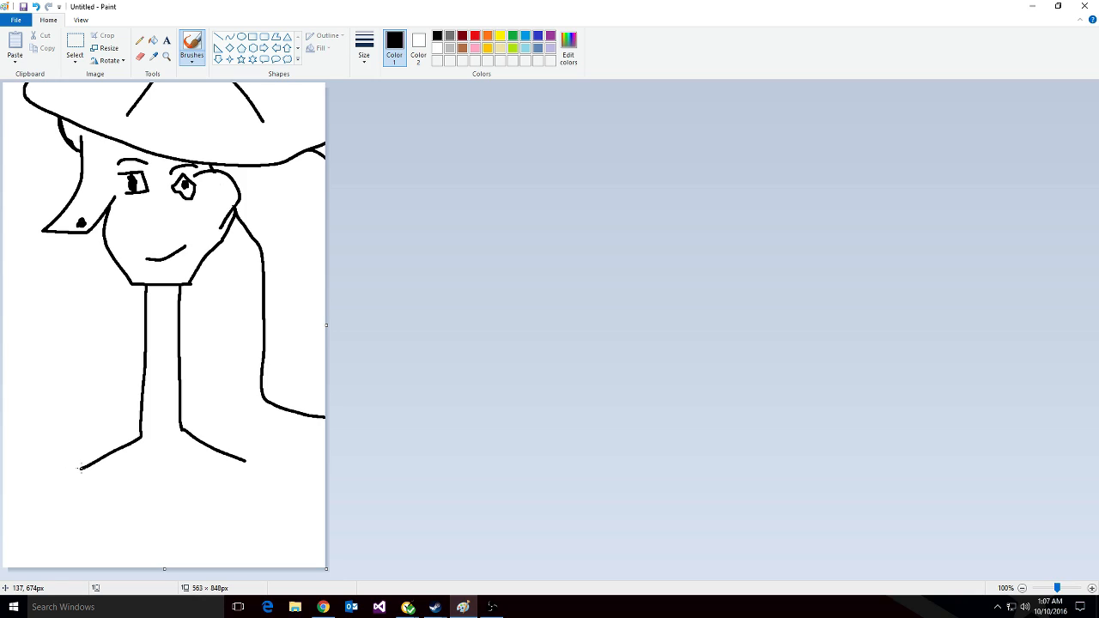
- Close the neckline with a shallow downward curve and draw the shoulder lines out to both canvas edges
mouse_move(79, 470)
mouse_down()
mouse_move(97, 492)
mouse_move(165, 506)
mouse_move(240, 493)
mouse_move(247, 464)
mouse_up()
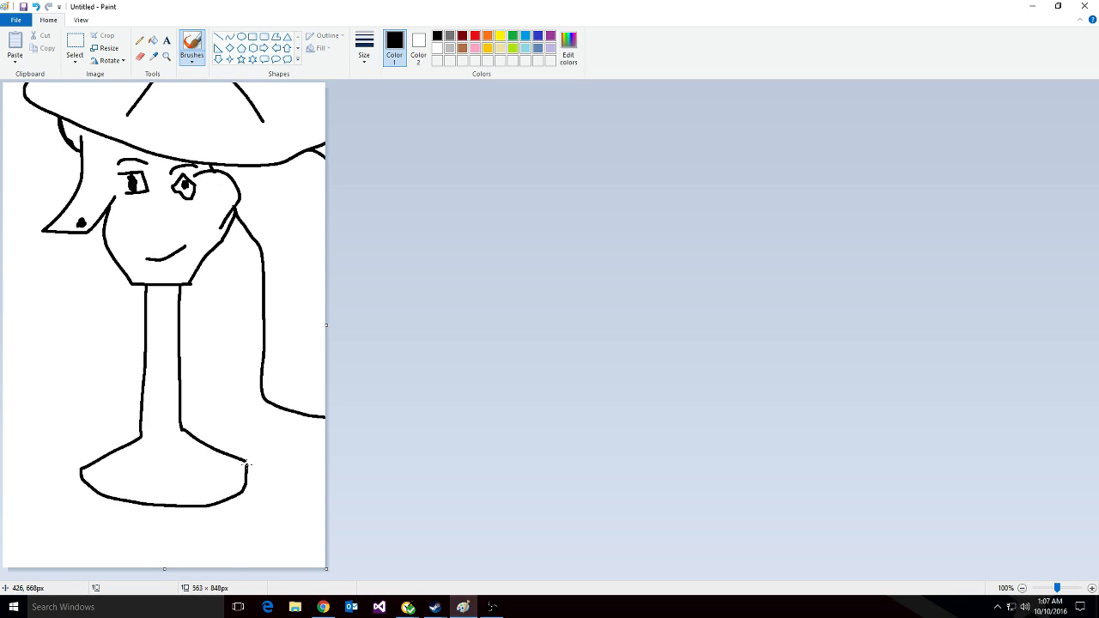
key(ctrl+z)
mouse_move(80, 471)
mouse_down()
mouse_move(120, 490)
mouse_move(214, 487)
mouse_move(248, 461)
mouse_up()
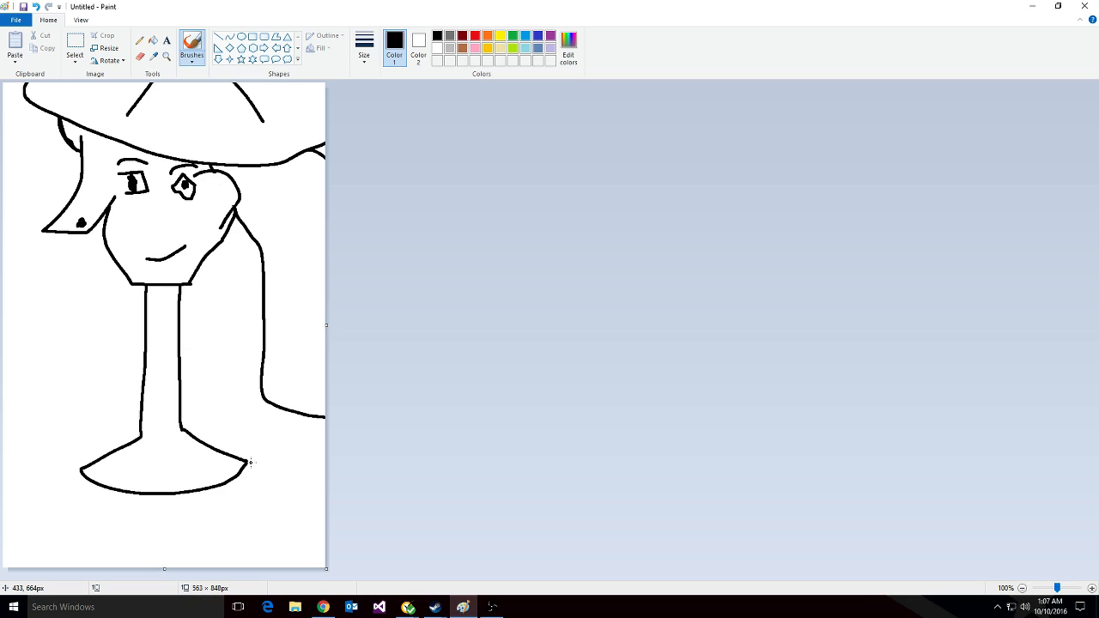
drag(250, 463, 302, 497)
key(ctrl+z)
mouse_move(246, 461)
mouse_down()
mouse_move(291, 508)
mouse_move(367, 510)
mouse_up()
mouse_move(78, 469)
mouse_down()
mouse_move(48, 527)
mouse_move(4, 544)
mouse_up()
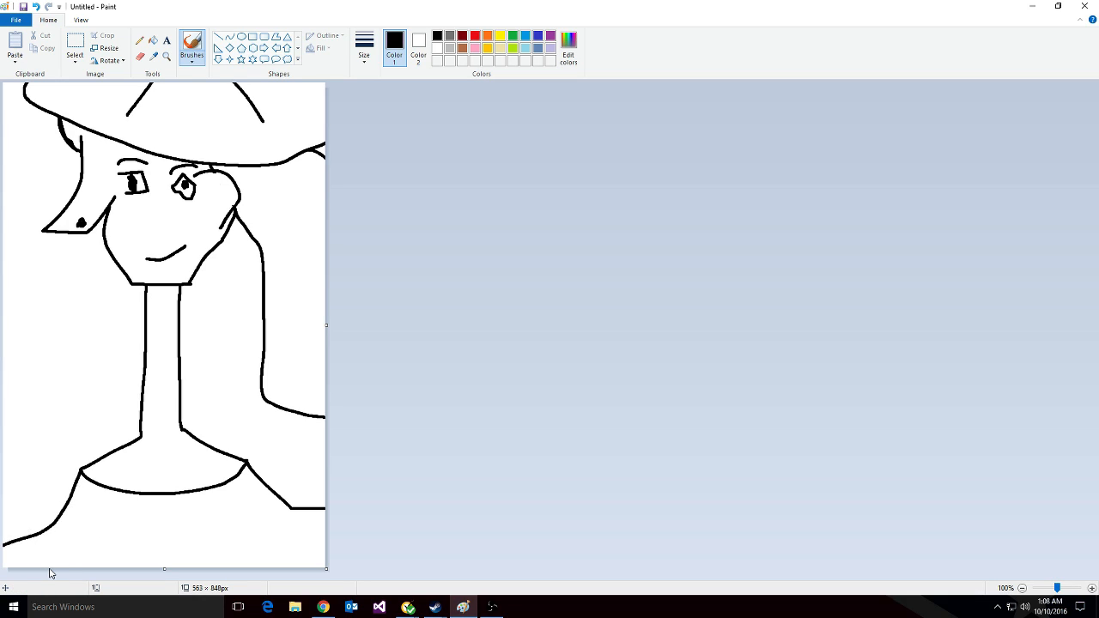
- Draw the underarm lines of both arms and the right side of the torso along the canvas's lower edge
drag(51, 565, 68, 549)
drag(236, 514, 324, 560)
drag(257, 539, 256, 566)
- Add small collarbone marks above the neckline and two curved chest lines with the second brush thickness
click(367, 51)
click(404, 105)
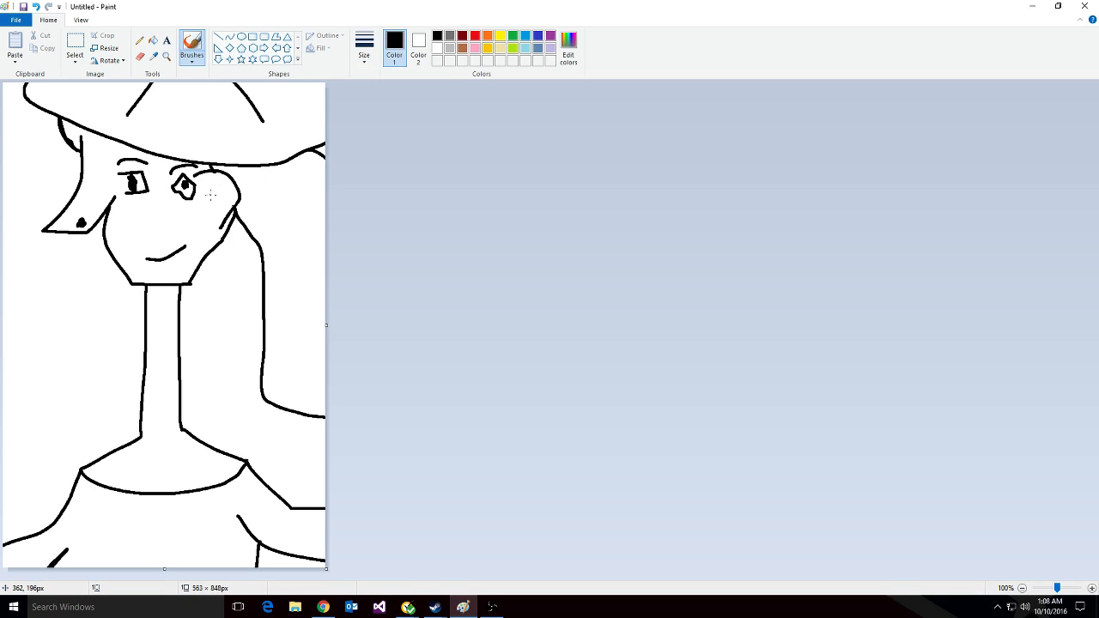
click(177, 472)
mouse_move(119, 519)
mouse_down()
mouse_move(120, 530)
mouse_move(160, 541)
mouse_move(203, 534)
mouse_move(214, 519)
mouse_up()
- Add thin detail lines inside the ear and the small lock, and three curved strands in the long hair
drag(220, 178, 232, 206)
key(ctrl+z)
drag(75, 139, 66, 122)
drag(250, 190, 295, 236)
drag(282, 171, 317, 216)
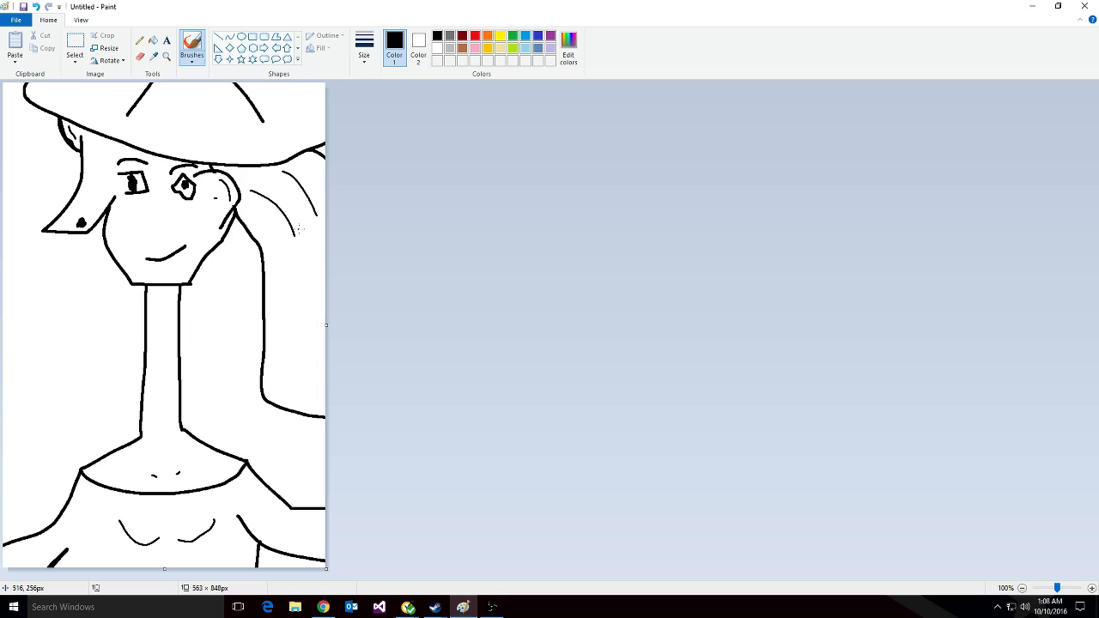
drag(306, 165, 326, 188)
- Choose the fill tool and mix a custom light green with red 210, green 255 and blue 210
click(153, 41)
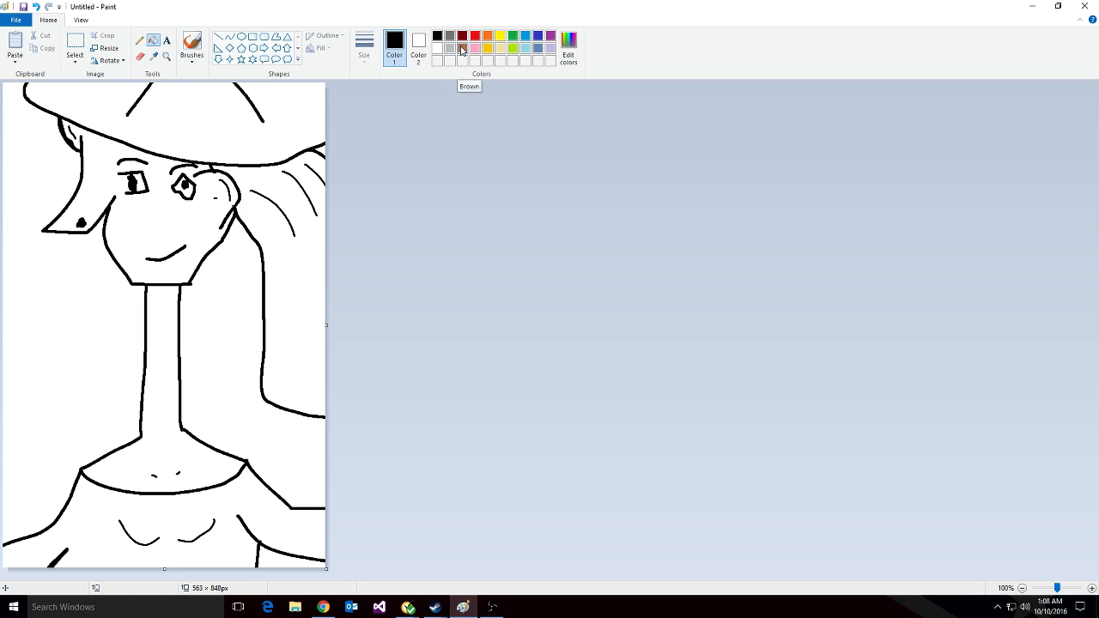
click(569, 47)
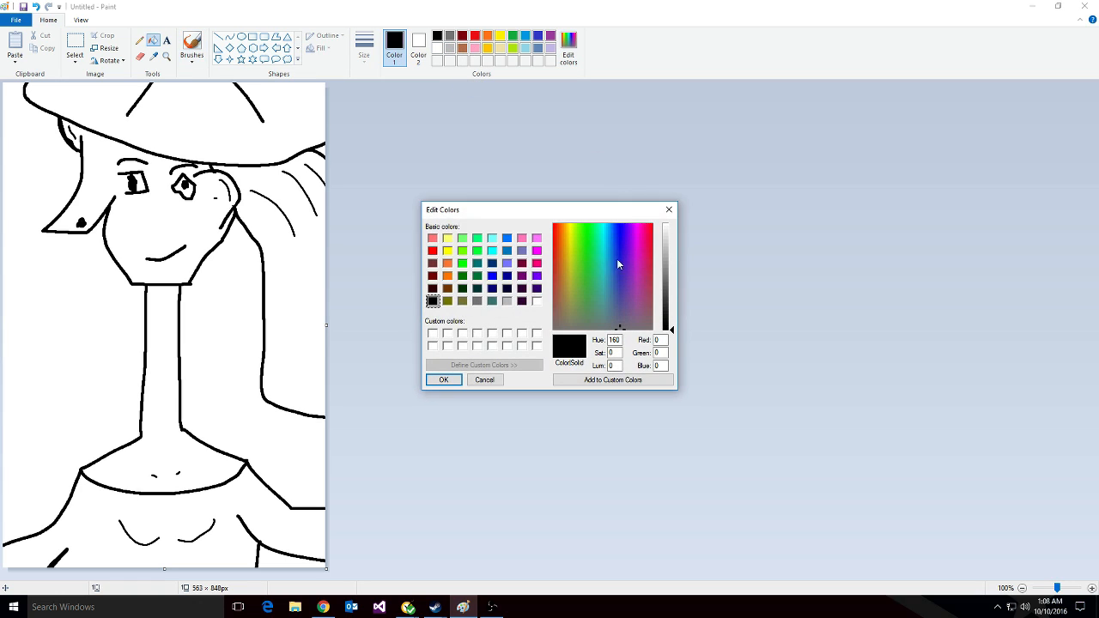
drag(668, 256, 669, 239)
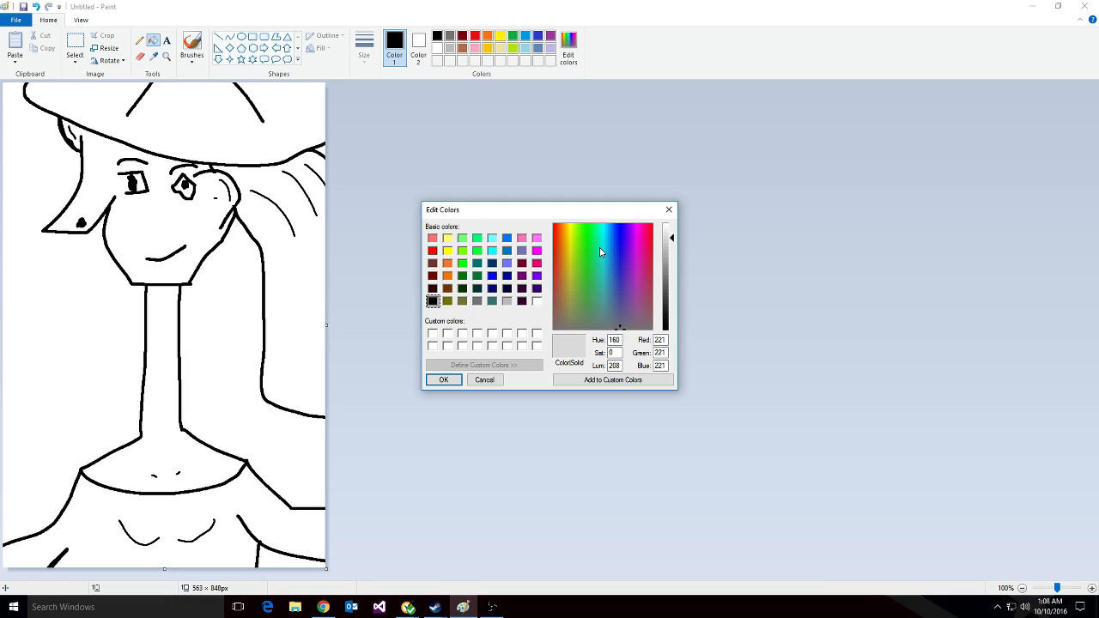
click(462, 237)
click(670, 249)
drag(671, 249, 670, 236)
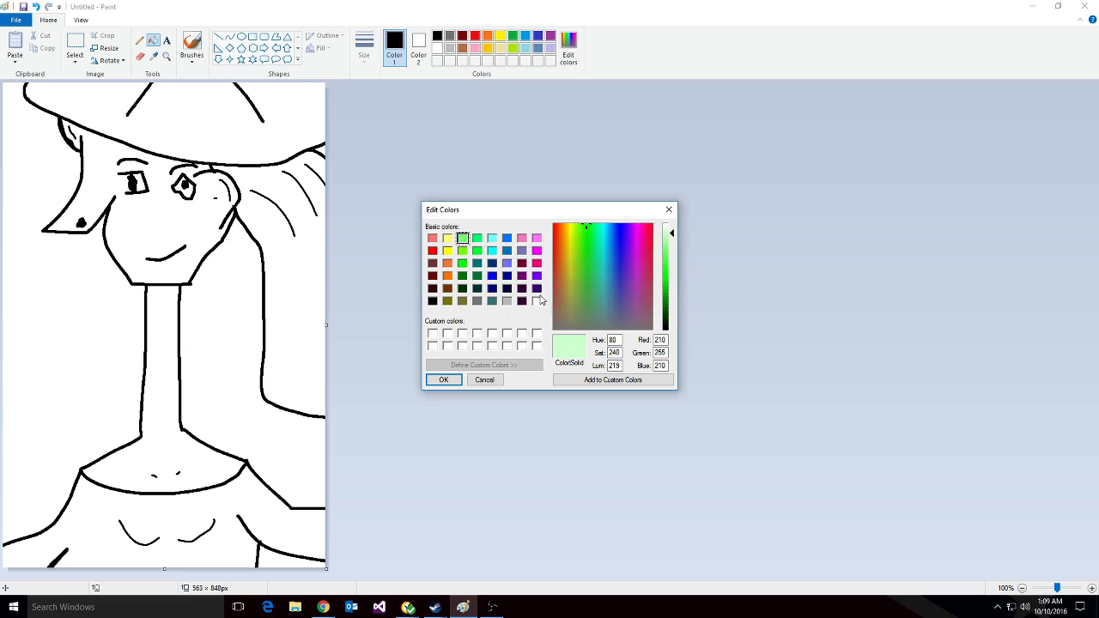
click(443, 379)
- Fill the background areas on both sides of the figure and under the right arm with the light green
click(236, 331)
click(304, 125)
key(ctrl+z)
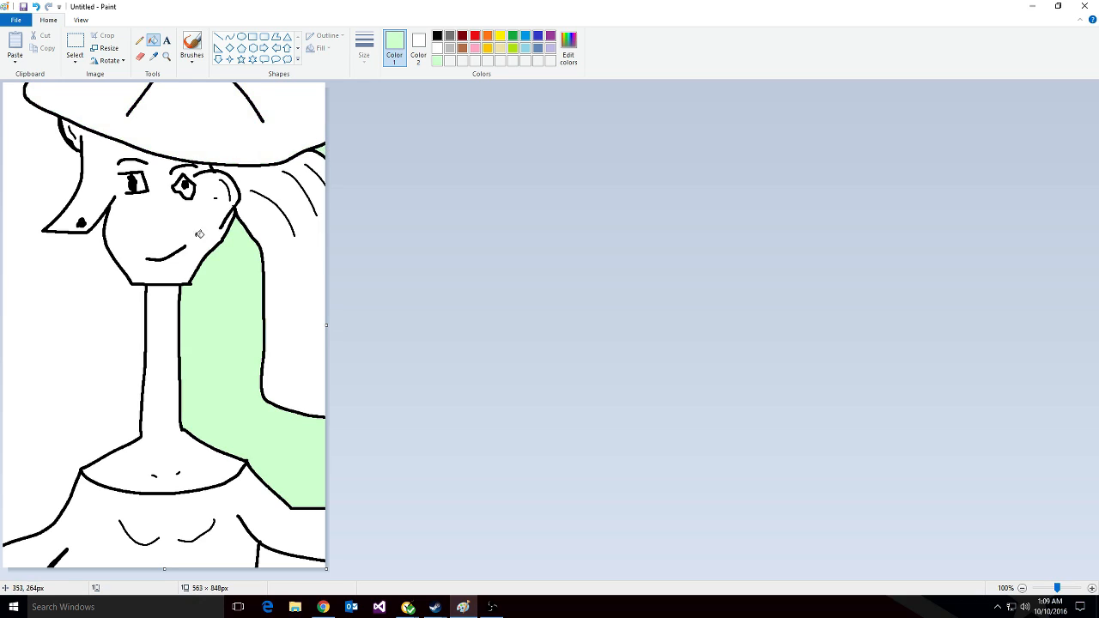
click(63, 288)
click(290, 558)
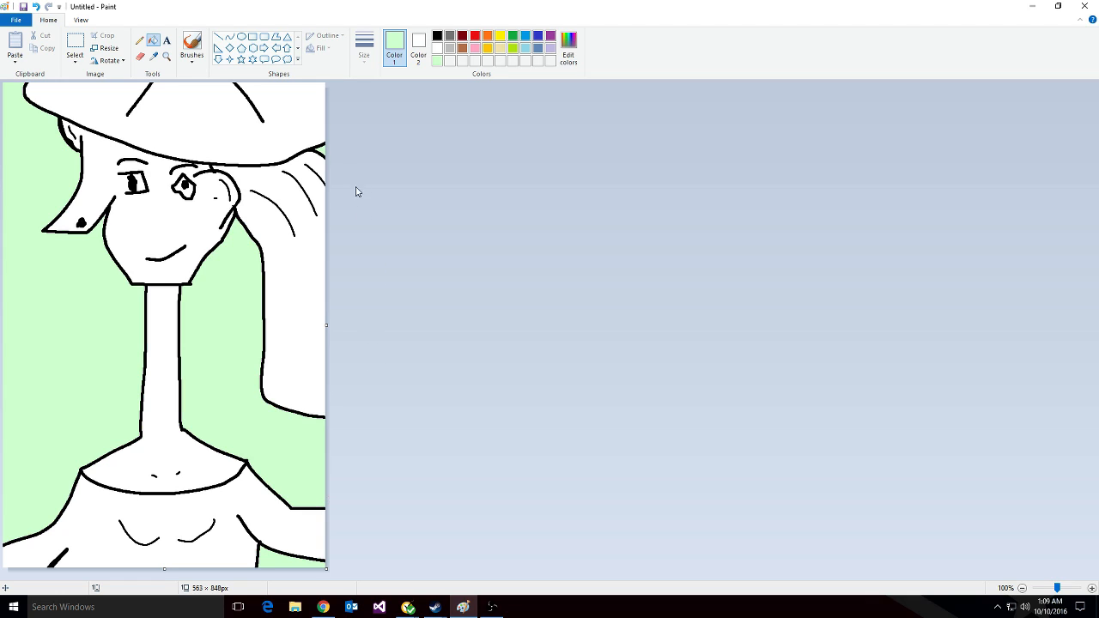
- Mix a very dark green as a custom colour and fill the hat with it
click(569, 50)
drag(672, 248, 672, 322)
drag(588, 227, 590, 269)
click(444, 380)
click(241, 131)
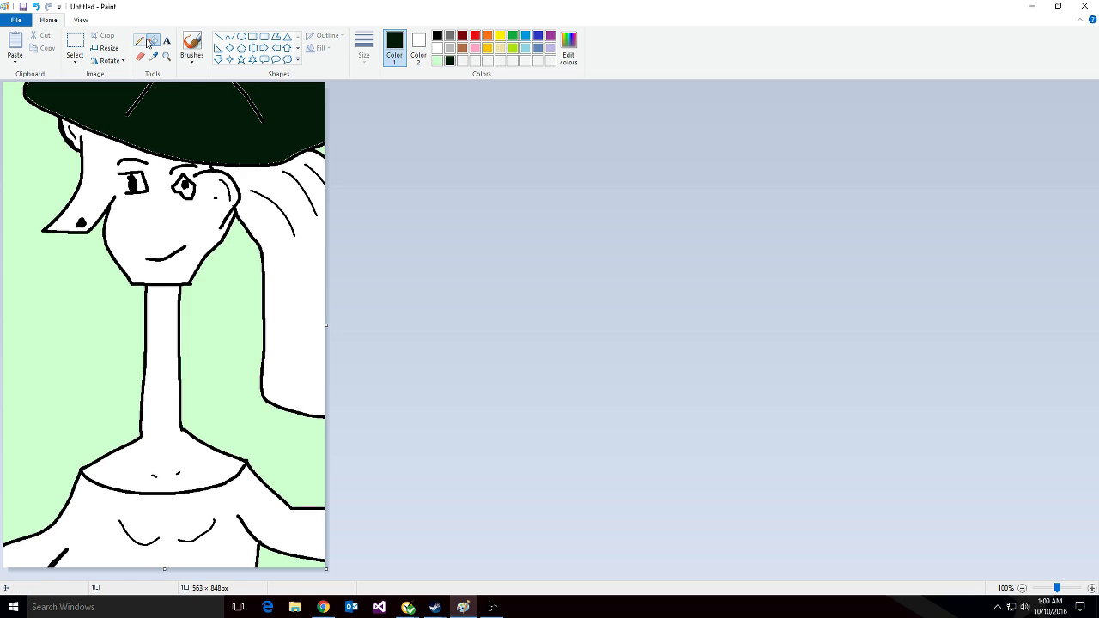
- Paint red accent strokes along the hat's right brim, top edge and right crease with the thickest brush
click(191, 48)
click(462, 36)
mouse_move(404, 6)
mouse_down()
mouse_move(22, 211)
mouse_move(0, 206)
mouse_up()
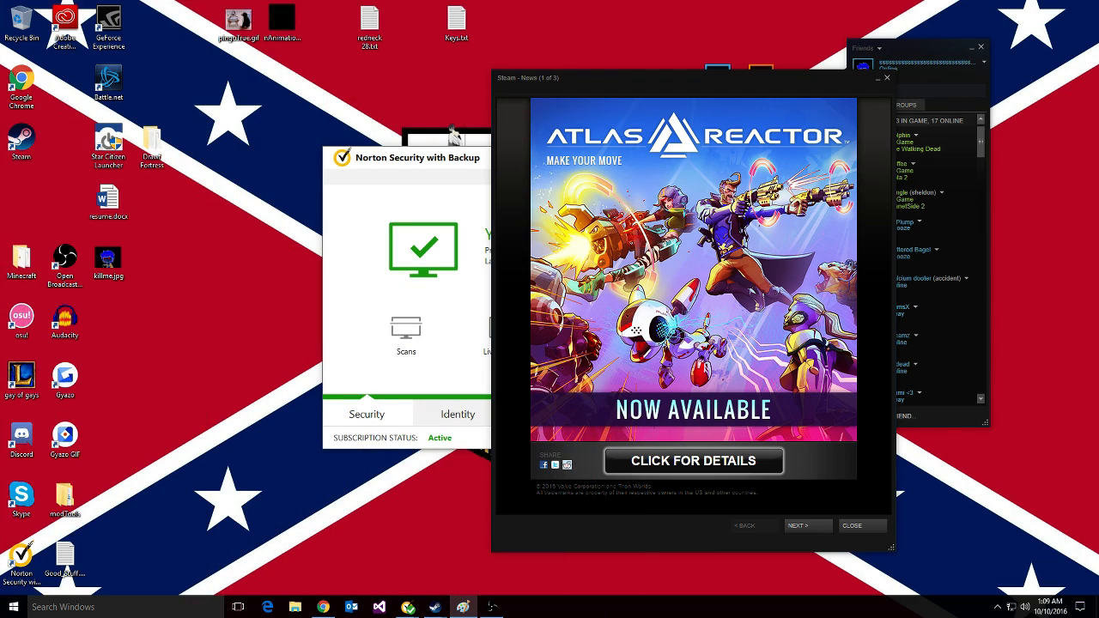
mouse_move(0, 206)
mouse_down()
mouse_move(0, 315)
mouse_move(3, 173)
mouse_move(0, 267)
mouse_move(568, 191)
mouse_move(600, 0)
mouse_up()
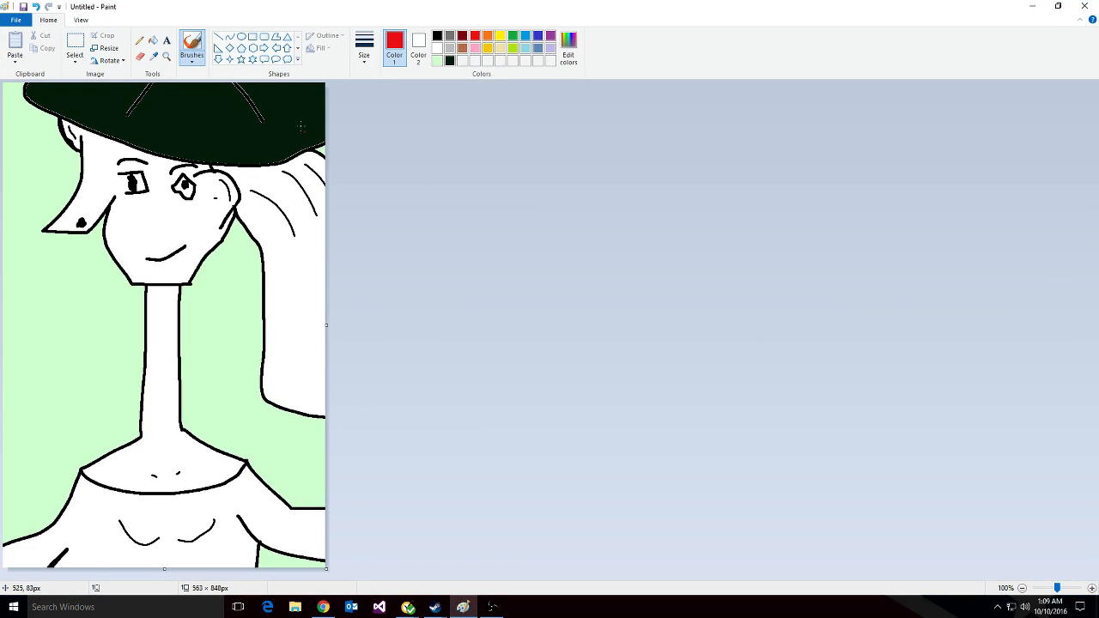
click(364, 48)
click(400, 140)
drag(277, 160, 323, 139)
drag(283, 84, 324, 84)
drag(249, 90, 273, 115)
- Paint rose-pink strokes across the face between the eyes and the smile
click(474, 49)
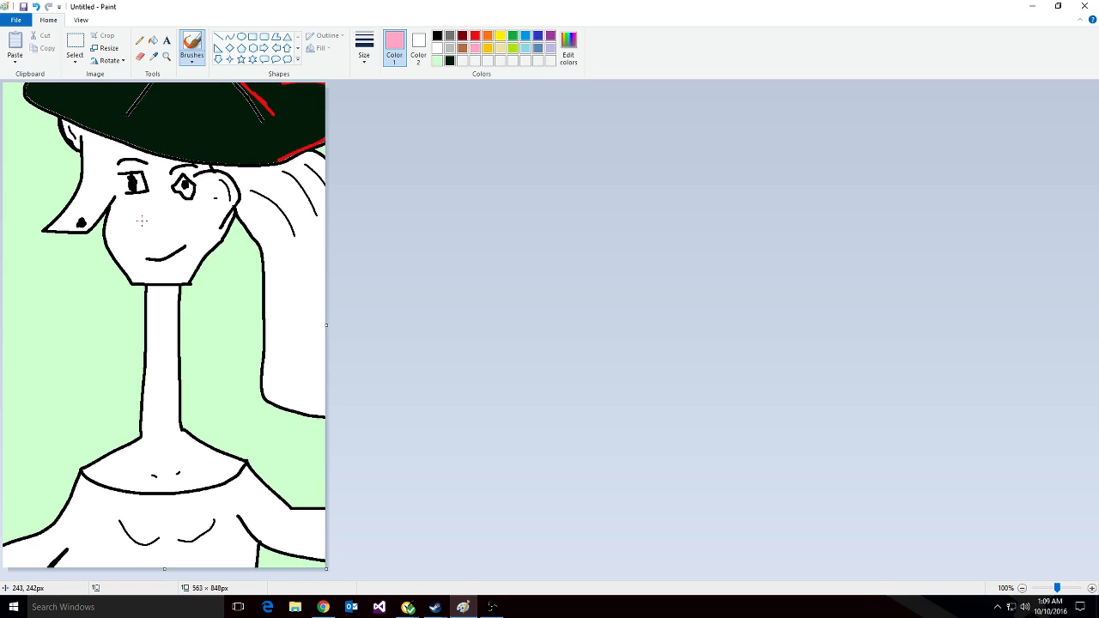
mouse_move(142, 221)
mouse_down()
mouse_move(191, 222)
mouse_move(174, 220)
mouse_move(208, 207)
mouse_up()
- Mix a slightly deeper shade of the custom light green as the brush colour
click(437, 61)
click(568, 47)
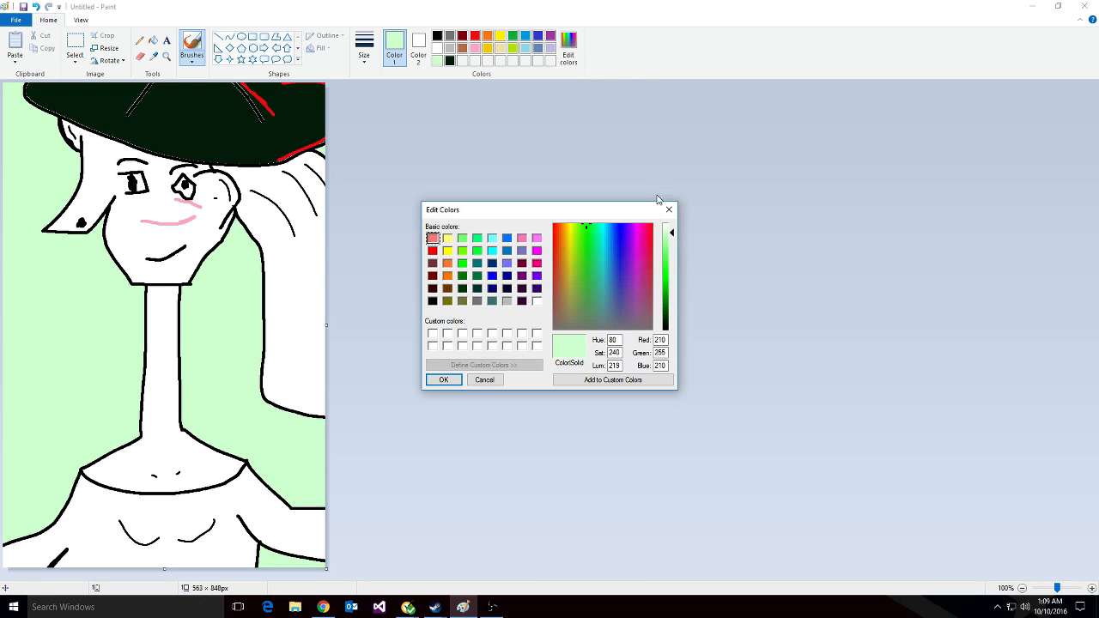
click(670, 243)
click(444, 379)
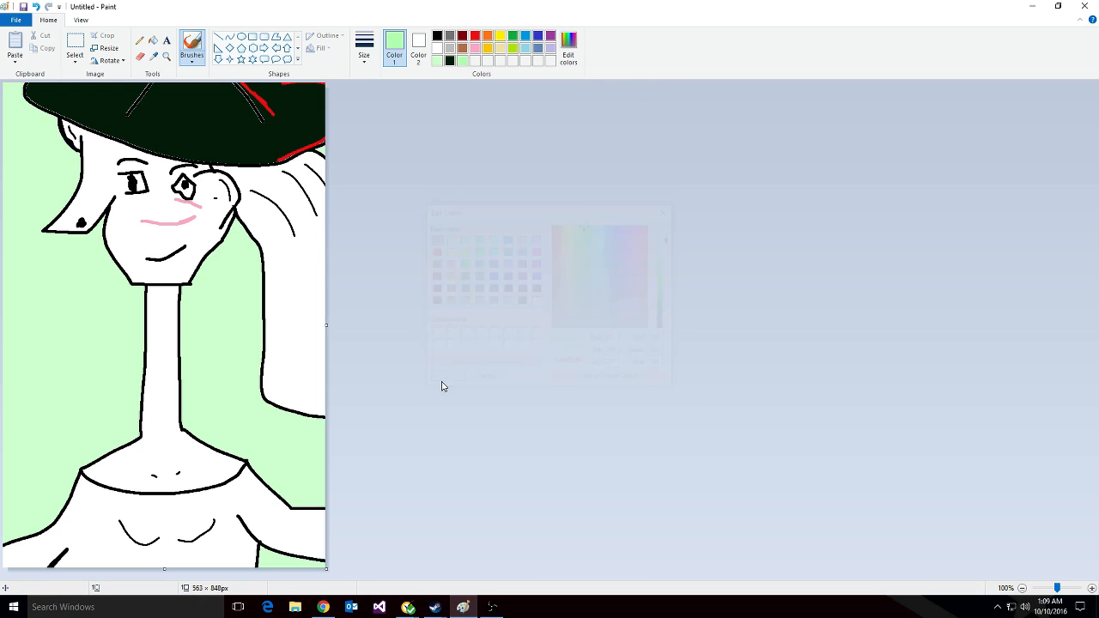
- Paint custom light green strokes along the nose, forehead, right cheek and jaw, with a small turquoise-blue accent under the hat brim
mouse_move(54, 227)
mouse_down()
mouse_move(91, 178)
mouse_move(86, 132)
mouse_move(164, 163)
mouse_up()
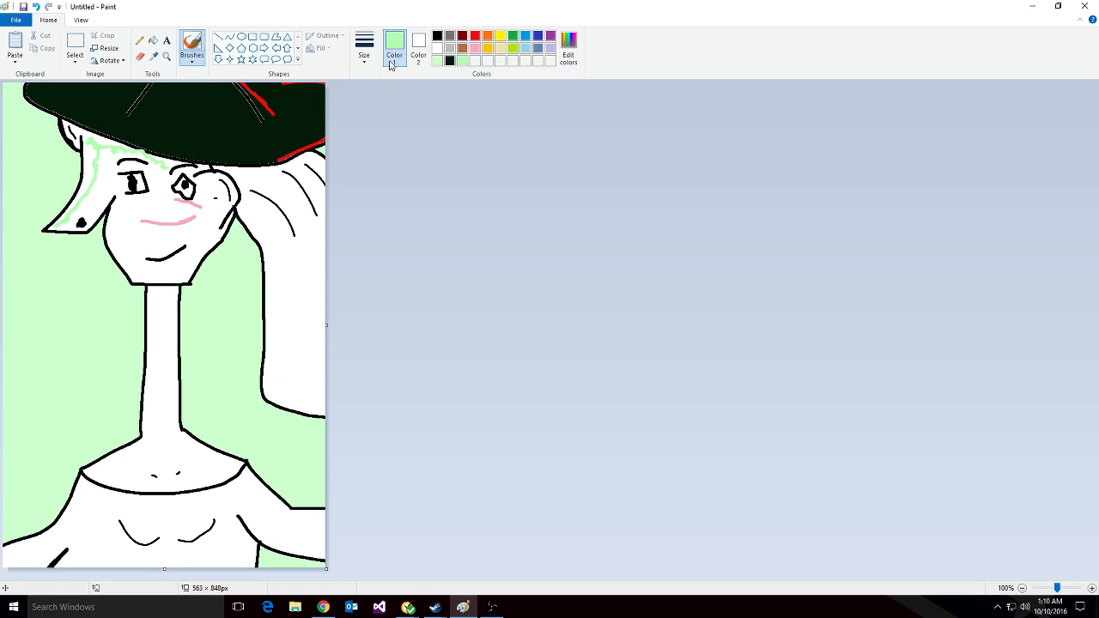
click(526, 38)
drag(163, 162, 178, 163)
click(461, 60)
mouse_move(186, 163)
mouse_down()
mouse_move(206, 166)
mouse_move(222, 201)
mouse_up()
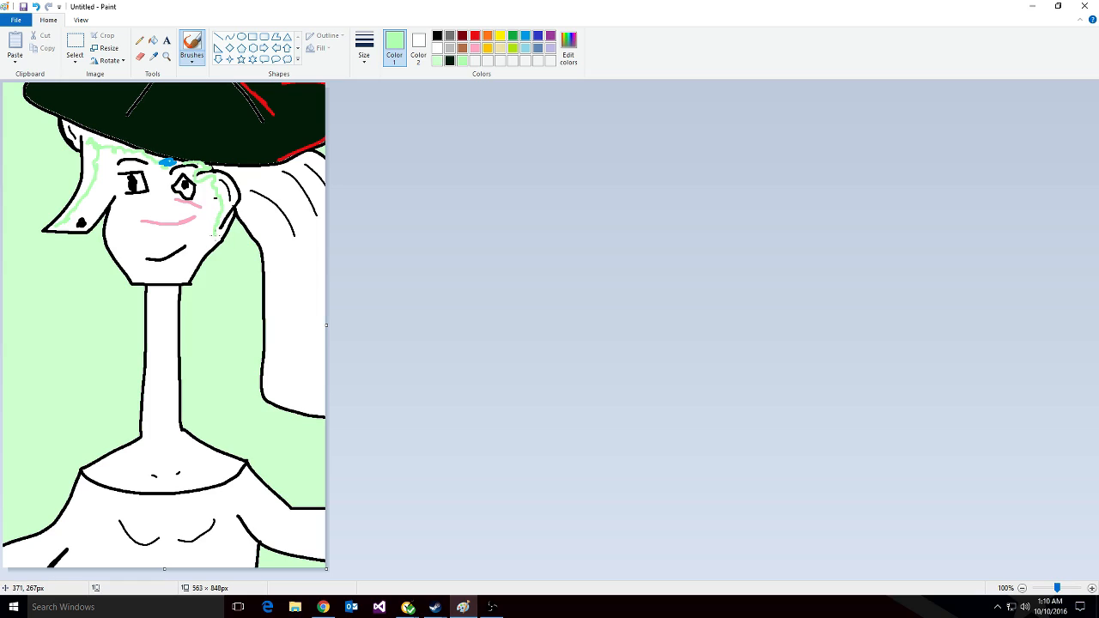
drag(220, 241, 225, 225)
drag(215, 240, 183, 270)
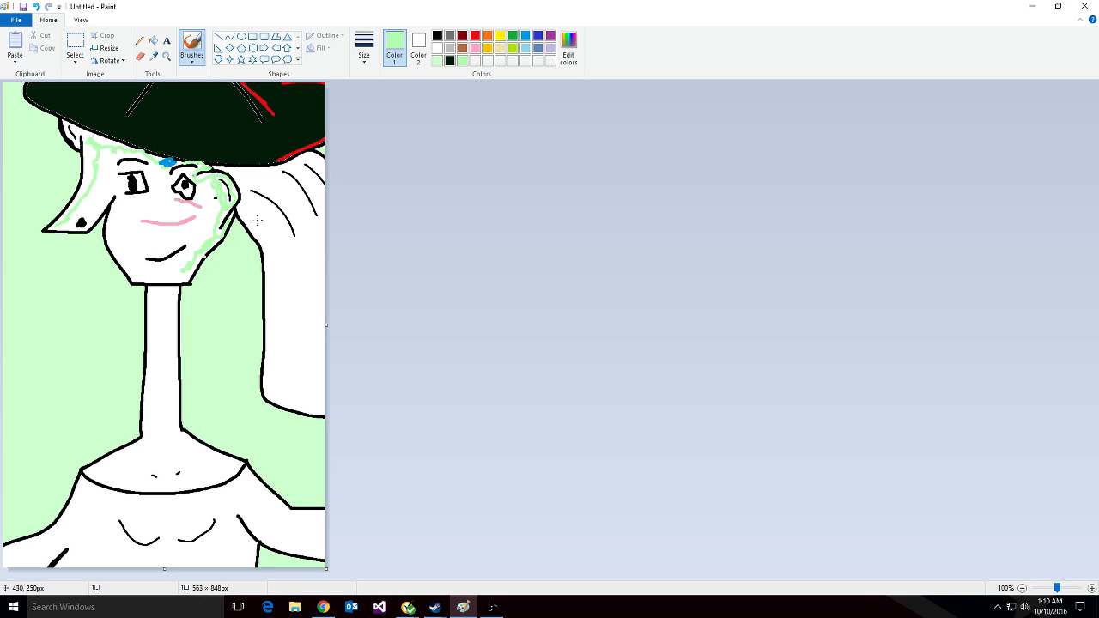
key(ctrl+z)
- Paint turquoise-blue accent strokes on the chin's right side and down the lower neck, branching both ways at its base
click(526, 40)
drag(192, 252, 170, 273)
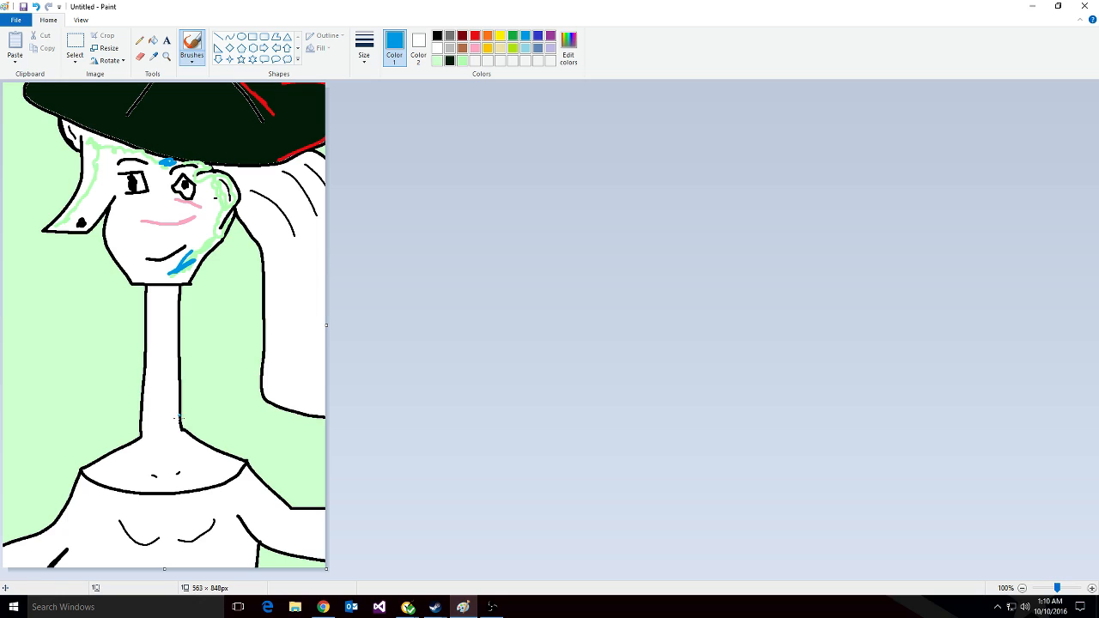
mouse_move(164, 425)
mouse_down()
mouse_move(202, 458)
mouse_move(161, 377)
mouse_move(177, 435)
mouse_move(163, 378)
mouse_up()
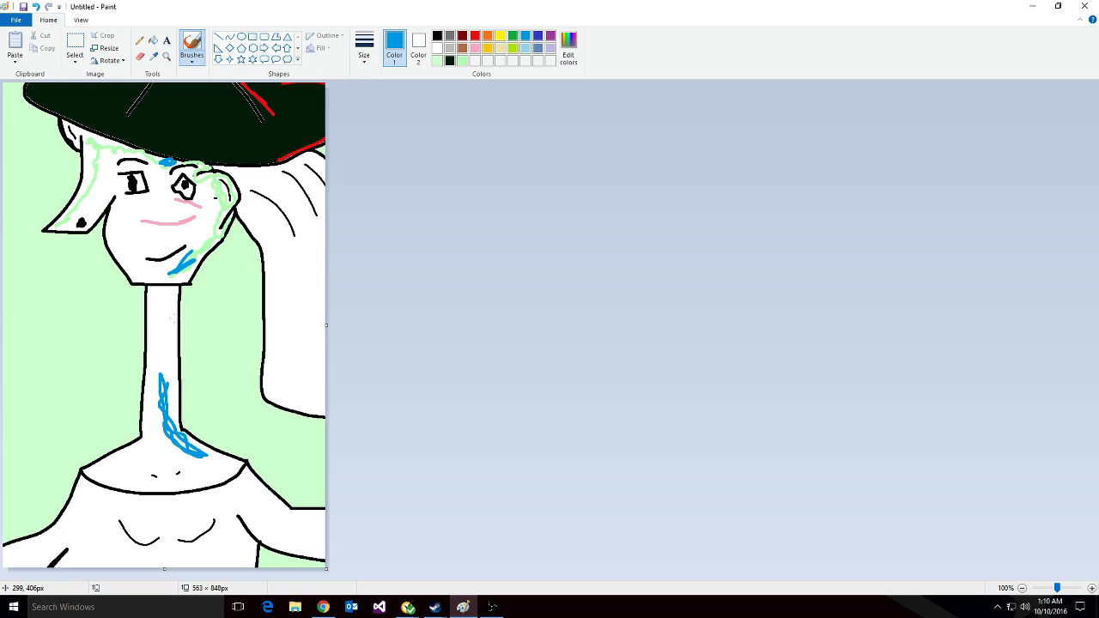
drag(156, 438, 142, 447)
- Thicken the rose-pink stroke across the middle of the face into a solid band
mouse_move(138, 220)
mouse_down()
mouse_move(124, 242)
mouse_move(142, 218)
mouse_move(176, 216)
mouse_move(144, 216)
mouse_move(171, 217)
mouse_move(140, 227)
mouse_move(184, 219)
mouse_up()
click(474, 37)
click(474, 49)
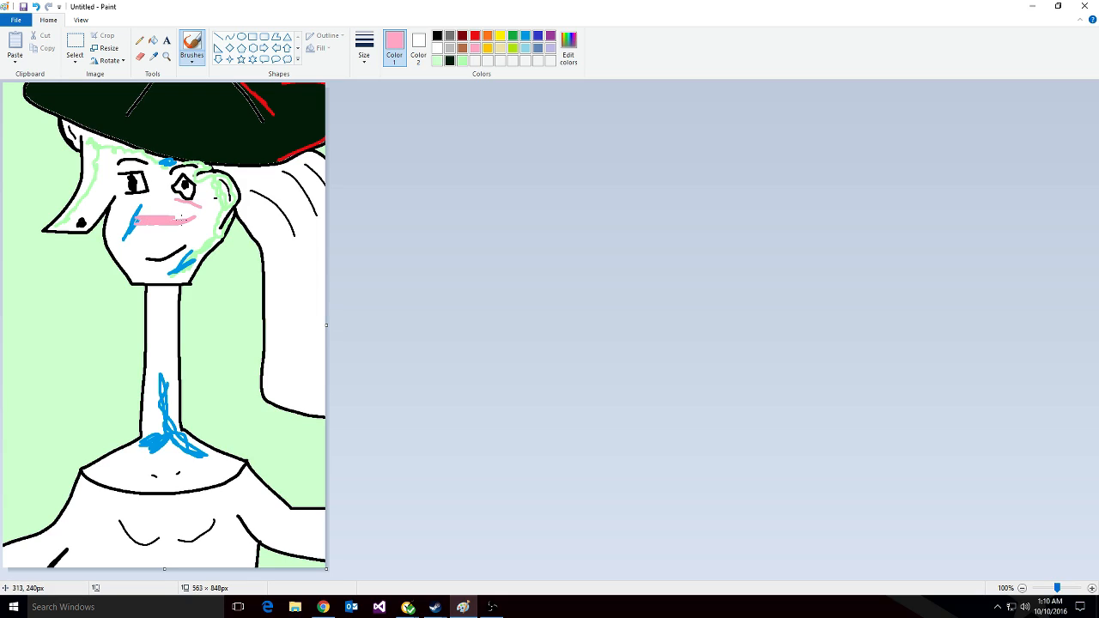
- Shade the nose, face centre and chin with the custom light green, and add a turquoise-blue stroke below the left eye
click(462, 60)
mouse_move(65, 228)
mouse_down()
mouse_move(101, 168)
mouse_move(130, 273)
mouse_move(165, 276)
mouse_move(136, 257)
mouse_move(166, 242)
mouse_move(197, 245)
mouse_move(195, 232)
mouse_move(134, 263)
mouse_move(150, 273)
mouse_up()
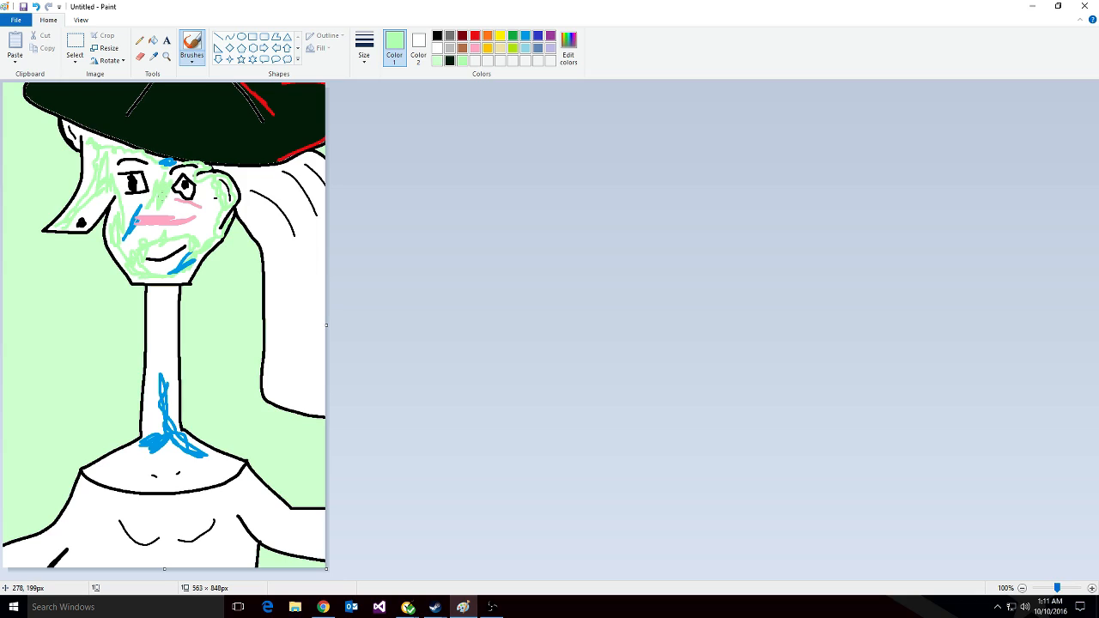
click(524, 36)
drag(127, 183, 89, 208)
- Shade the neck's left side with custom light green and paint a lavender patch near its base
click(512, 36)
click(462, 60)
mouse_move(152, 294)
mouse_down()
mouse_move(152, 371)
mouse_move(154, 289)
mouse_move(146, 420)
mouse_move(150, 390)
mouse_up()
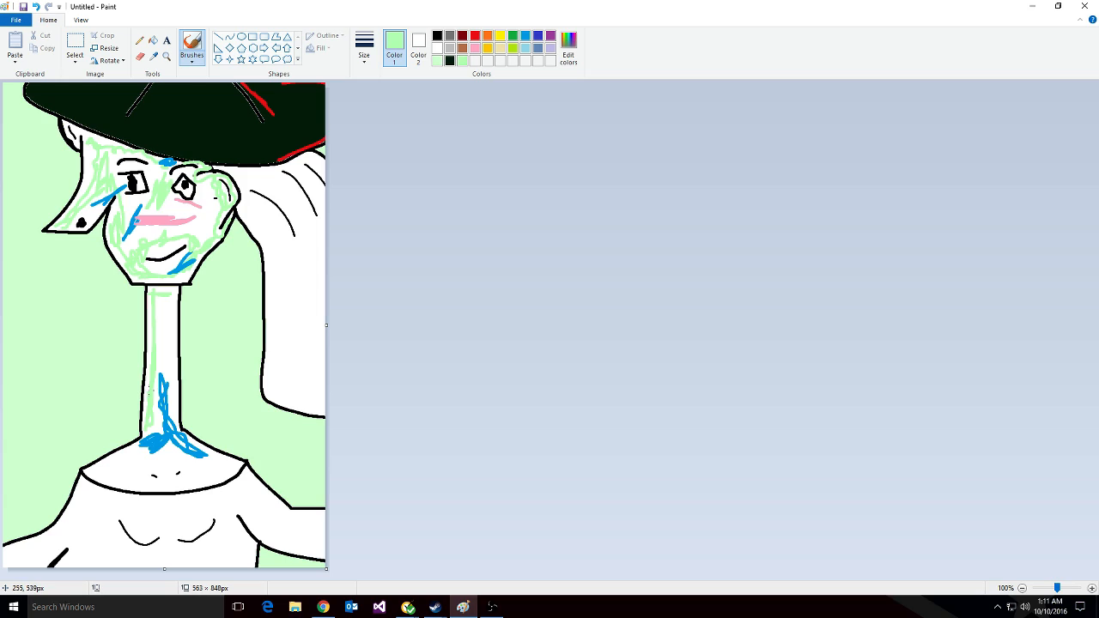
click(550, 48)
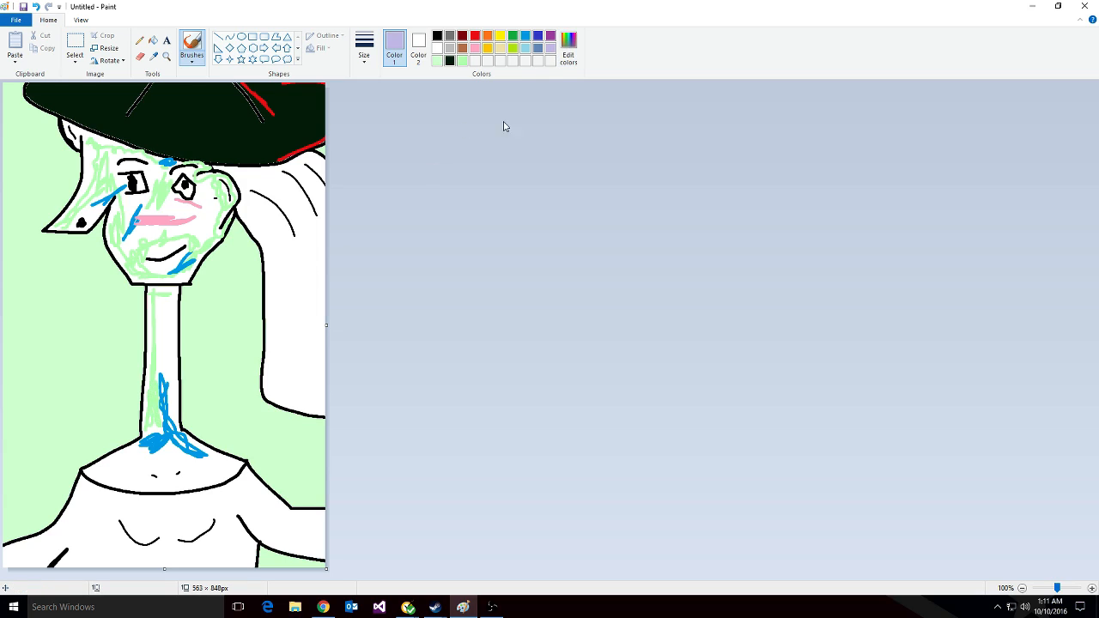
drag(151, 429, 149, 422)
- Paint a wide red patch above the neckline and red lips over the middle of the smile
click(474, 35)
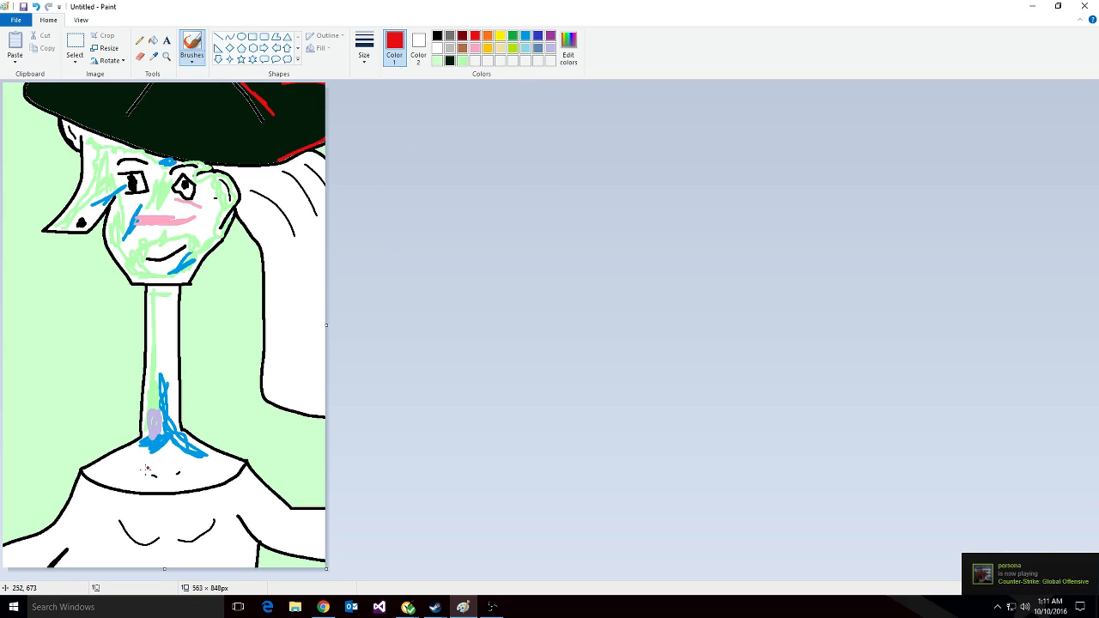
mouse_move(144, 474)
mouse_down()
mouse_move(180, 469)
mouse_move(137, 464)
mouse_move(188, 457)
mouse_move(150, 465)
mouse_up()
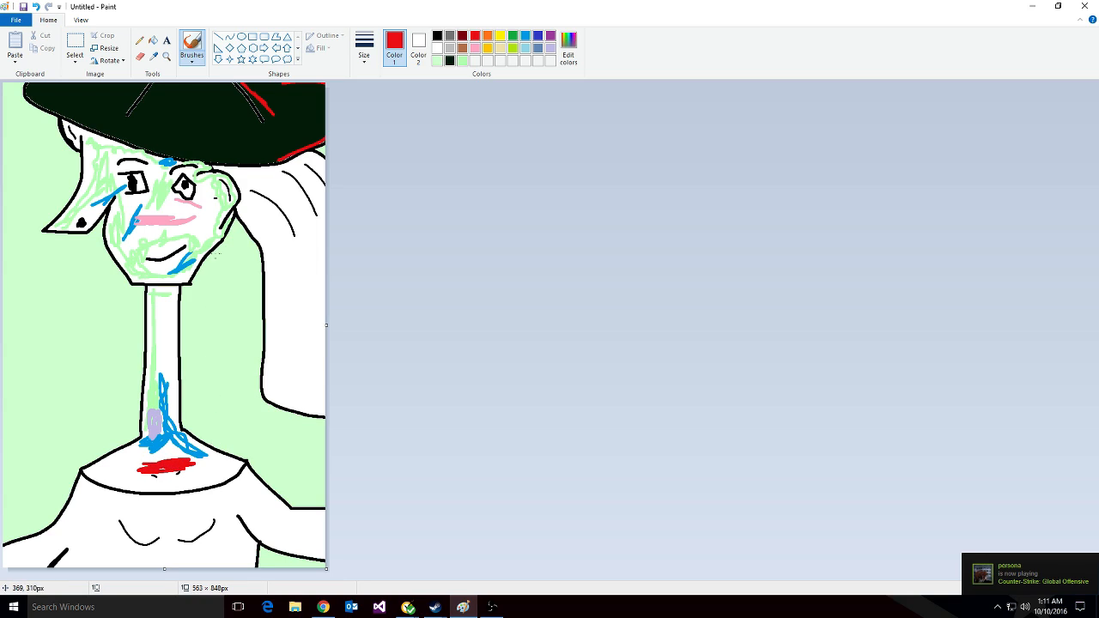
drag(156, 258, 167, 263)
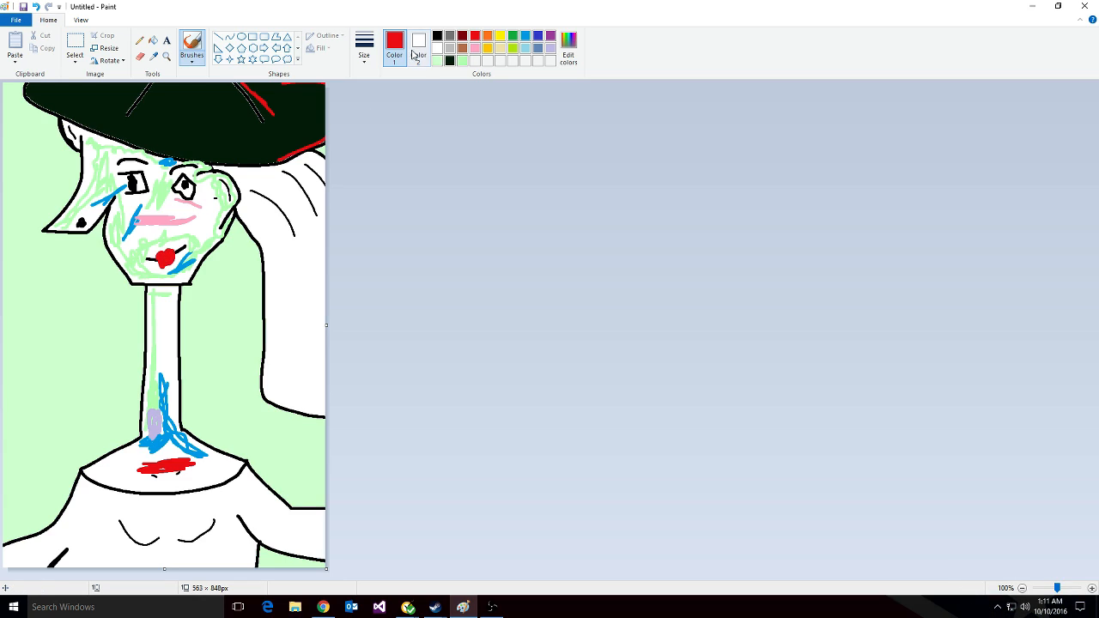
- Redraw the smile line in black across the red lips with a thinner brush
click(364, 49)
click(391, 83)
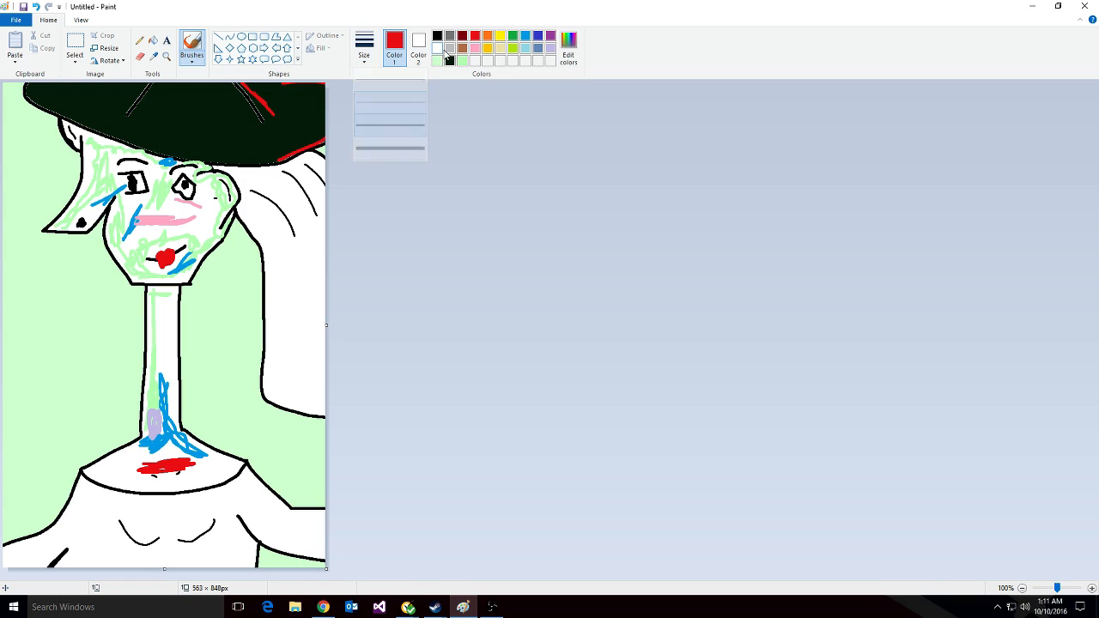
click(436, 37)
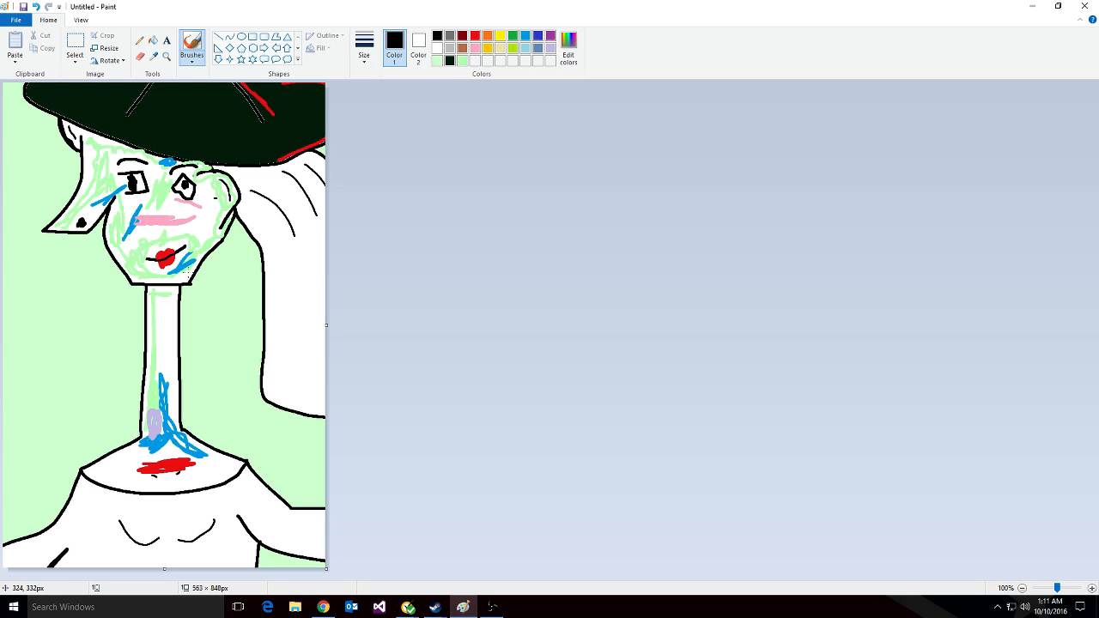
- Paint custom light green around the red chest patch with the thickest brush, and shade the left shoulder area with the next thinner size
click(462, 60)
click(364, 65)
click(370, 148)
mouse_move(142, 472)
mouse_down()
mouse_move(179, 454)
mouse_move(195, 463)
mouse_move(189, 482)
mouse_move(162, 483)
mouse_move(132, 478)
mouse_move(136, 461)
mouse_move(171, 457)
mouse_move(139, 484)
mouse_up()
click(175, 463)
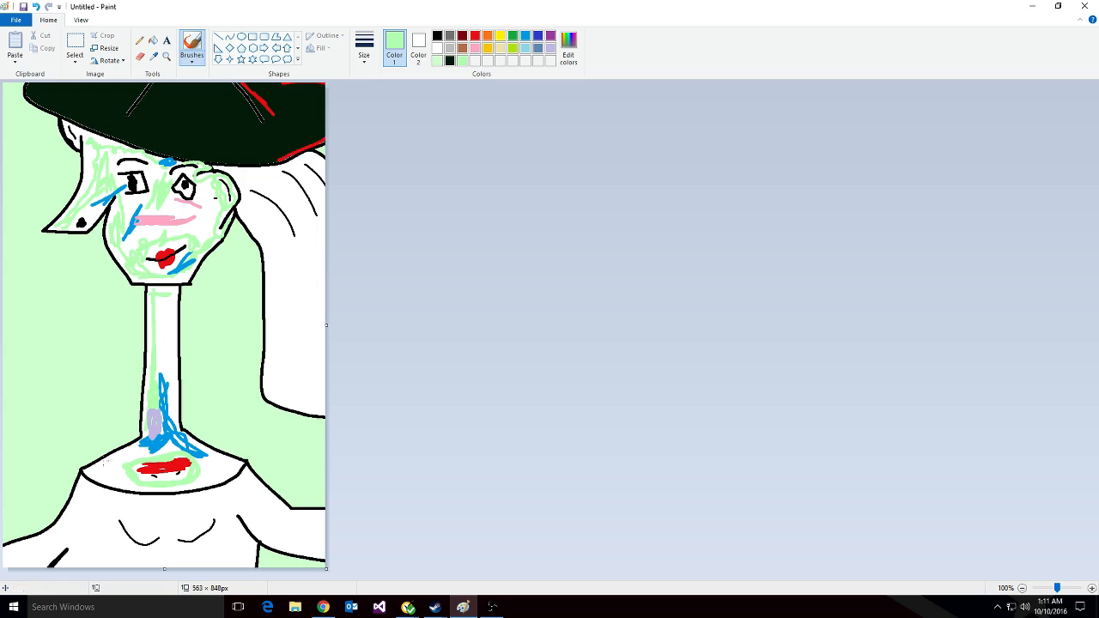
click(364, 52)
click(387, 124)
mouse_move(141, 457)
mouse_down()
mouse_move(92, 469)
mouse_move(126, 473)
mouse_up()
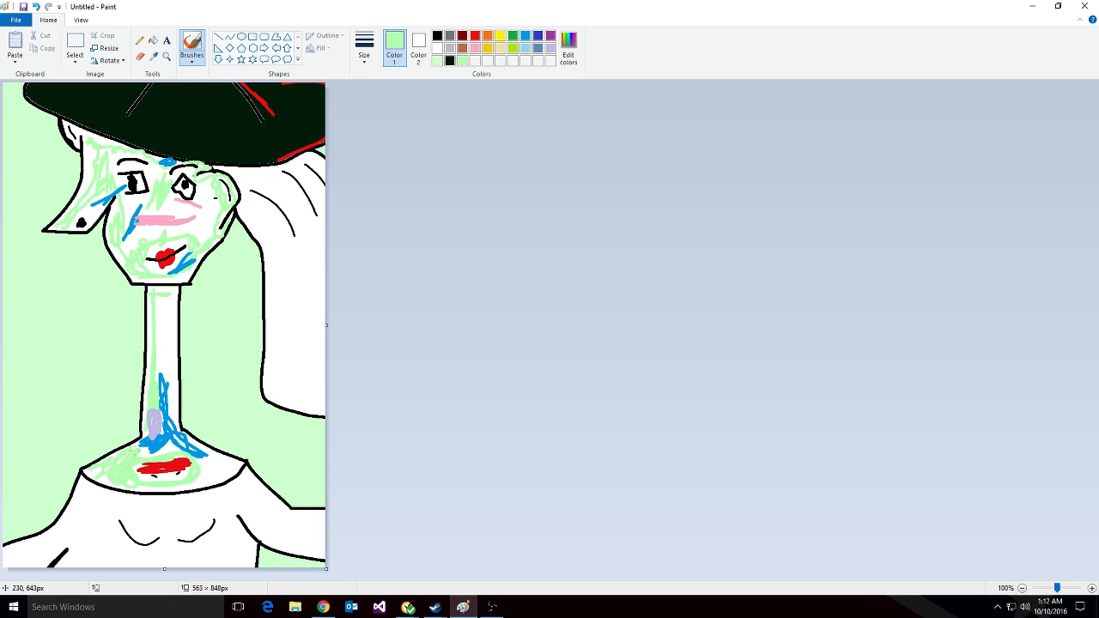
- Extend the turquoise-blue strokes to the neckline's right corner and paint a lavender patch beside them
click(525, 36)
mouse_move(202, 448)
mouse_down()
mouse_move(236, 465)
mouse_move(224, 475)
mouse_move(206, 464)
mouse_move(228, 457)
mouse_up()
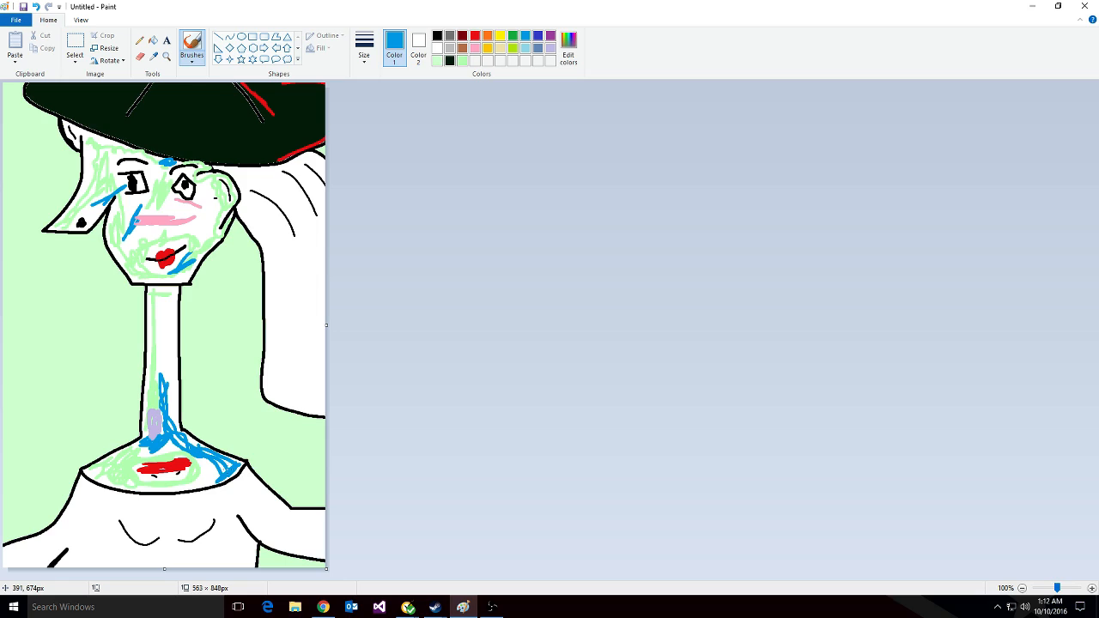
click(550, 48)
drag(212, 472, 208, 454)
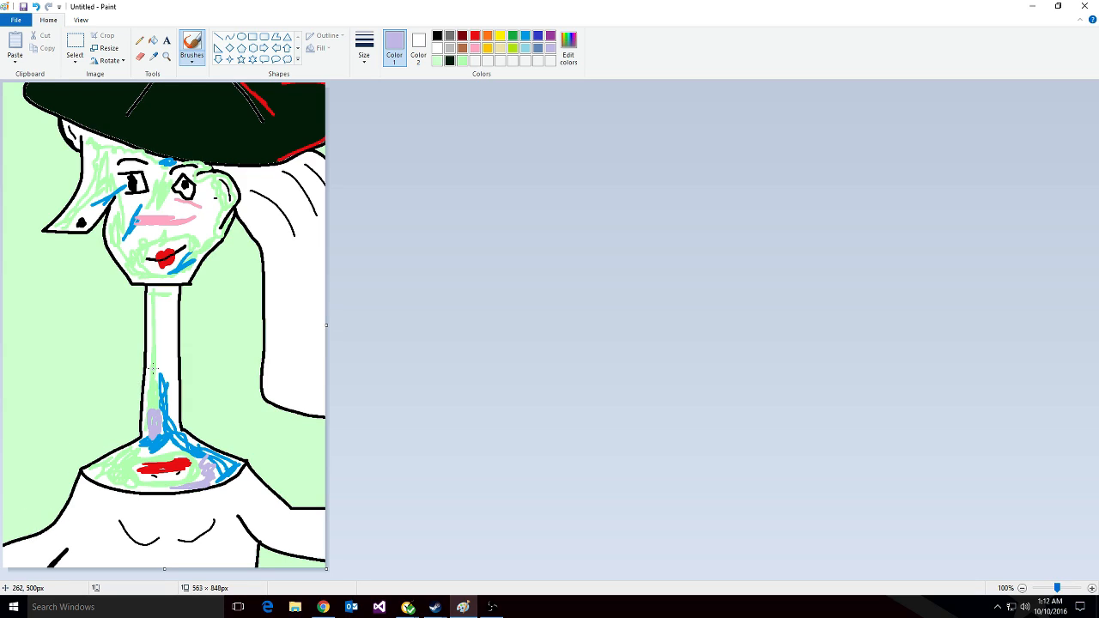
- Pick dark navy (RGB 0, 0, 128) as the colour and fill the dress with it
click(568, 54)
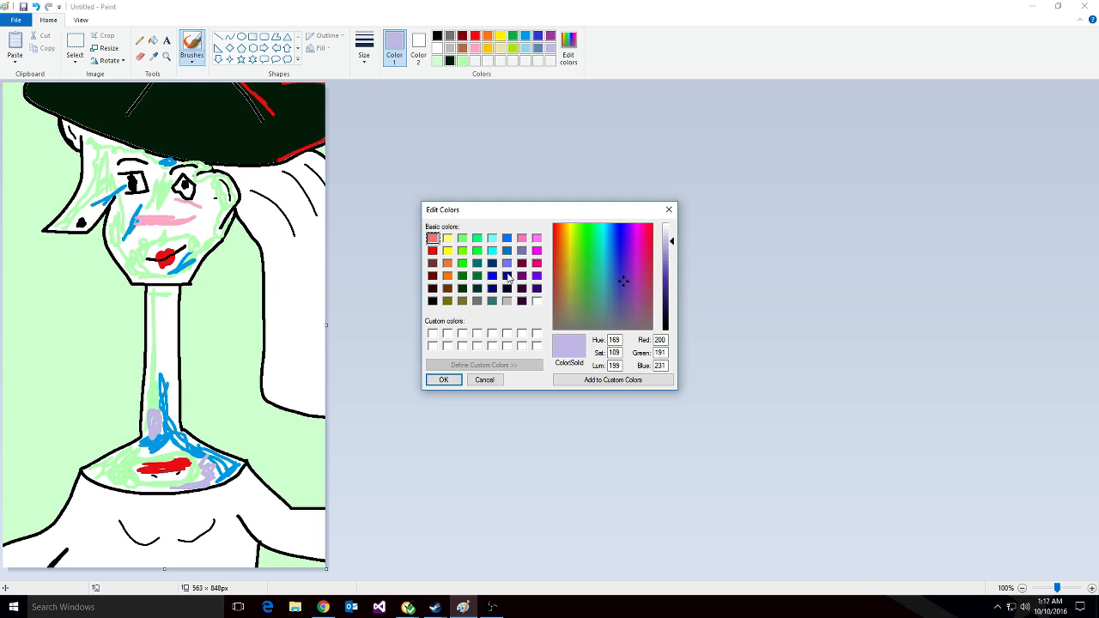
click(493, 290)
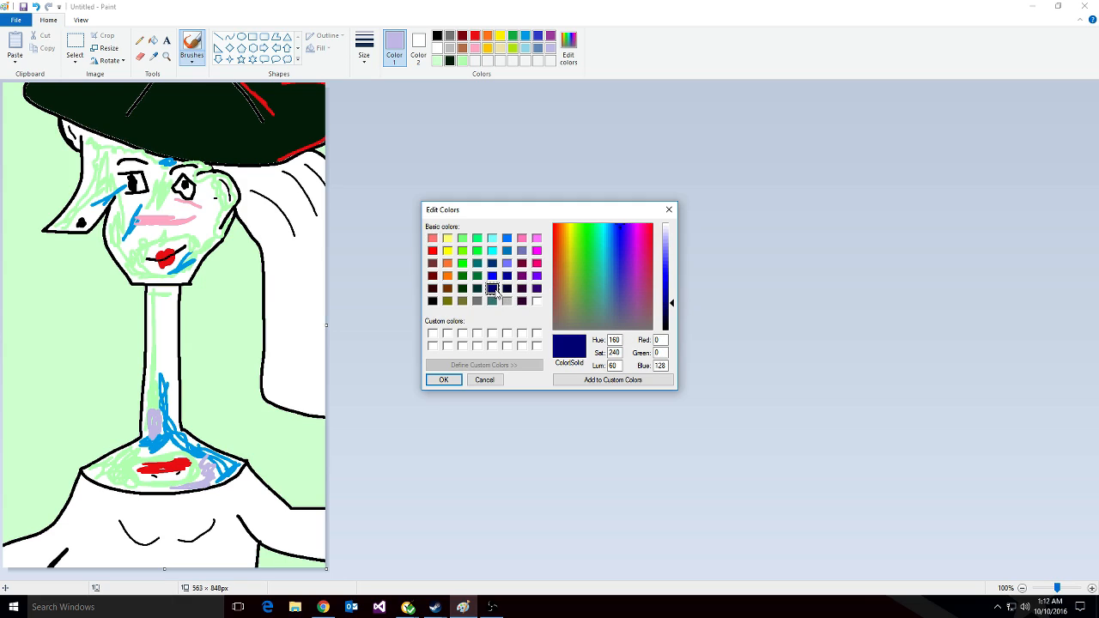
click(444, 379)
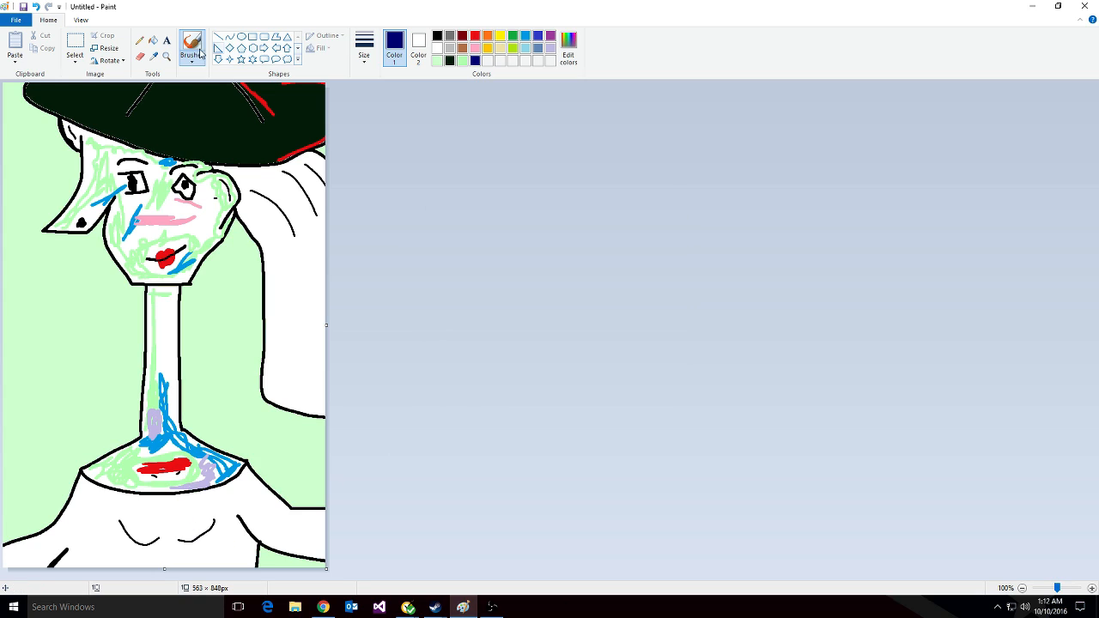
click(152, 41)
click(176, 498)
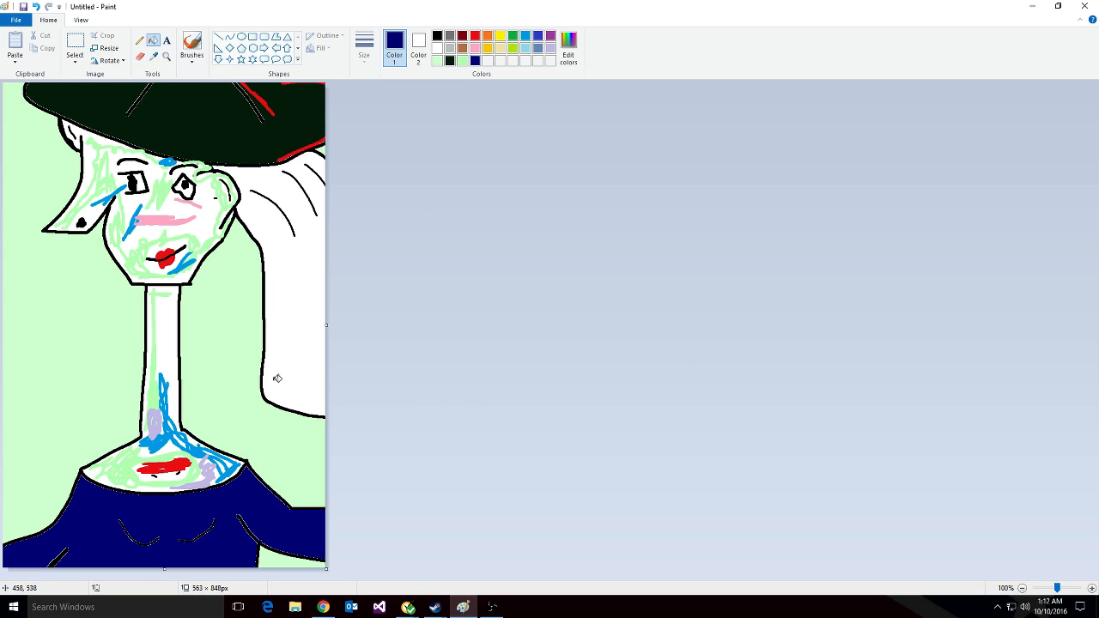
- Mix a bright orange as a custom colour with hue 26 and saturation 240
click(568, 49)
drag(562, 230, 566, 228)
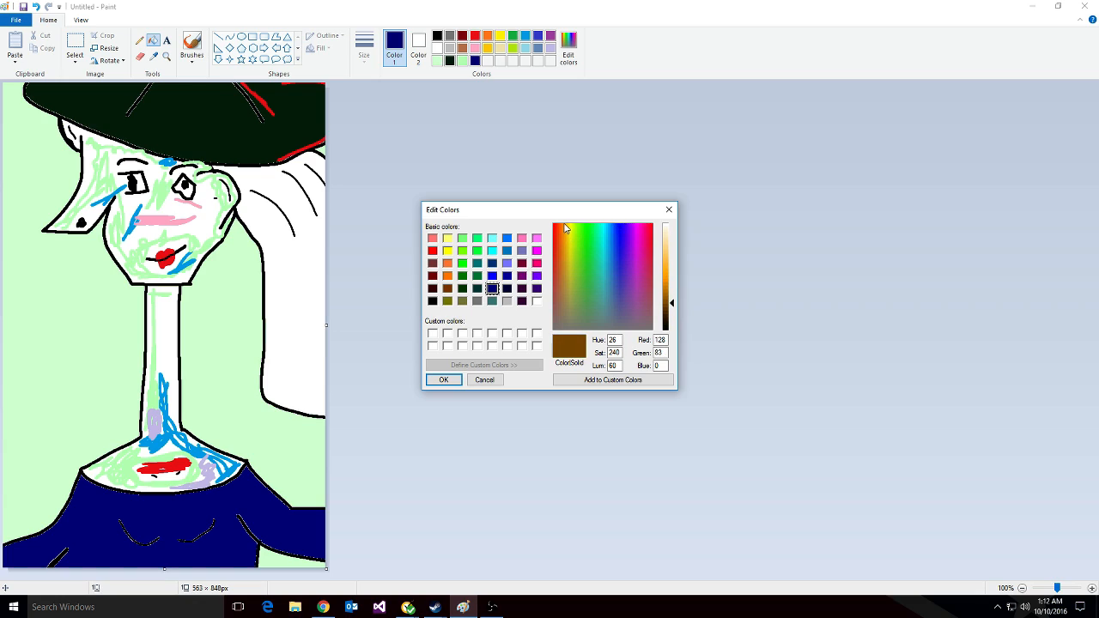
drag(672, 304, 672, 283)
click(444, 382)
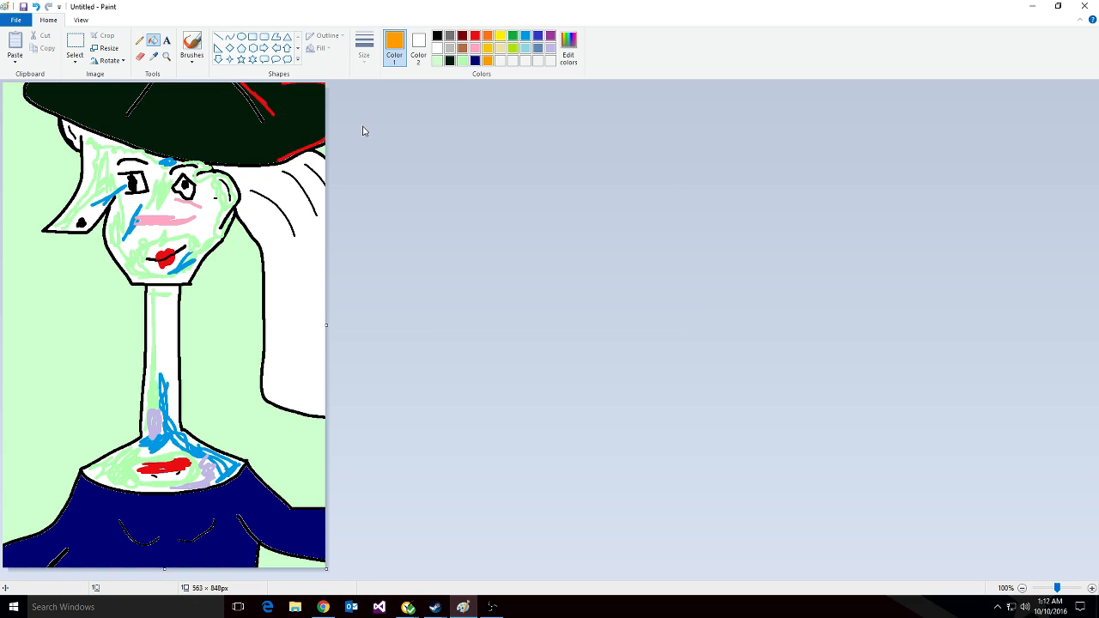
- Paint thin orange wavy trim down both sides of the dress and branching lacing down its centre
click(191, 47)
click(364, 56)
click(385, 100)
drag(86, 510, 87, 521)
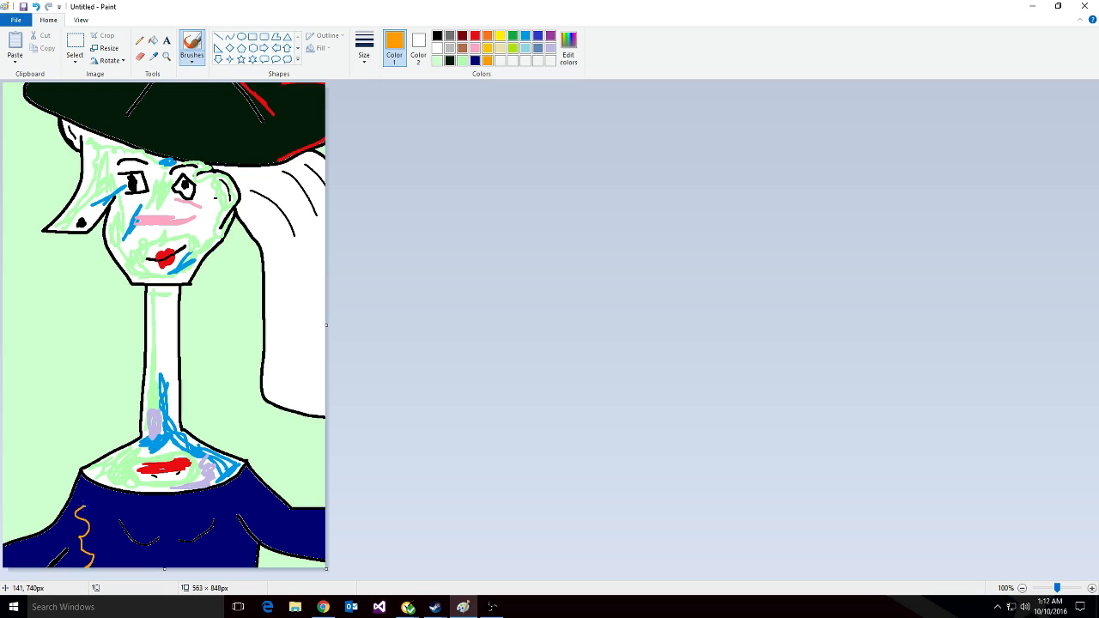
drag(82, 513, 94, 568)
drag(174, 496, 175, 511)
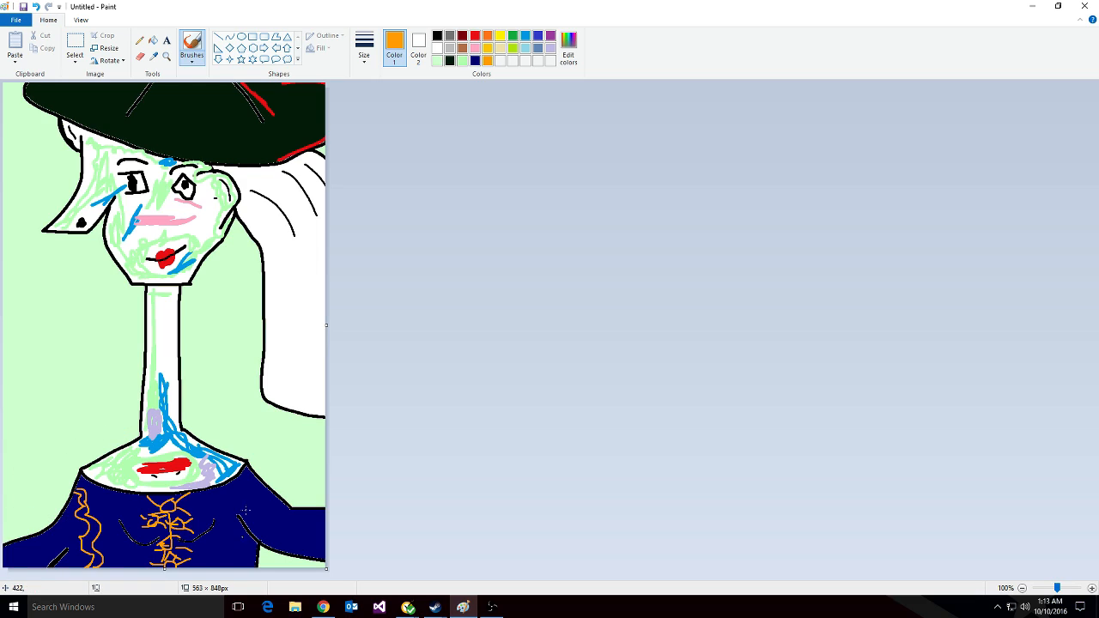
drag(243, 505, 228, 563)
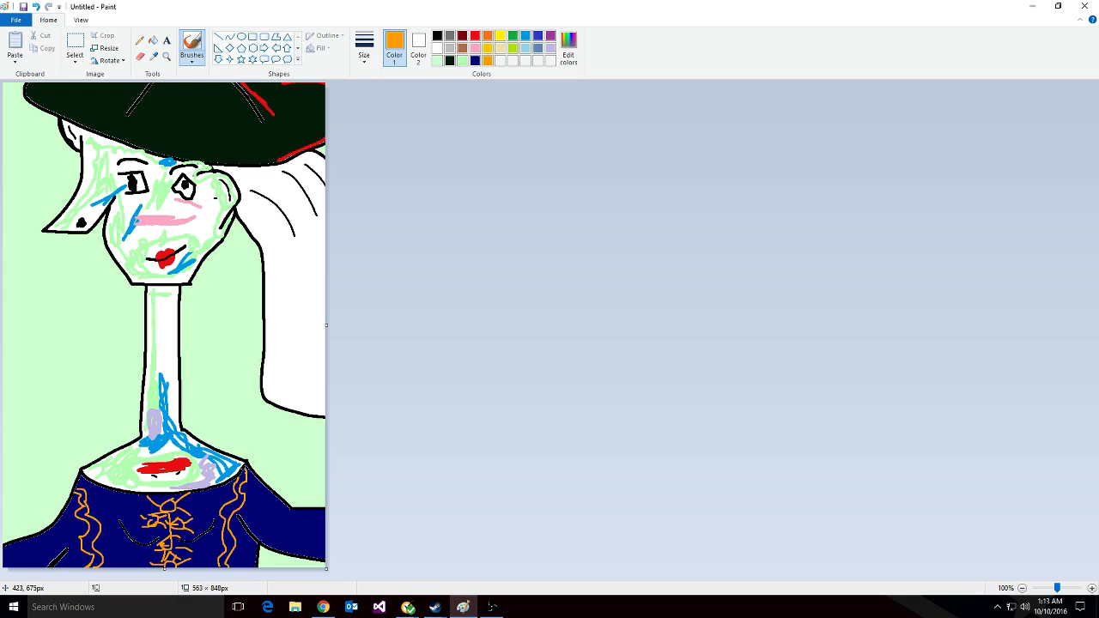
- Mix a dark grey (RGB 49, 49, 49) and scribble strands over the hair right of the face with the thickest brush
click(437, 37)
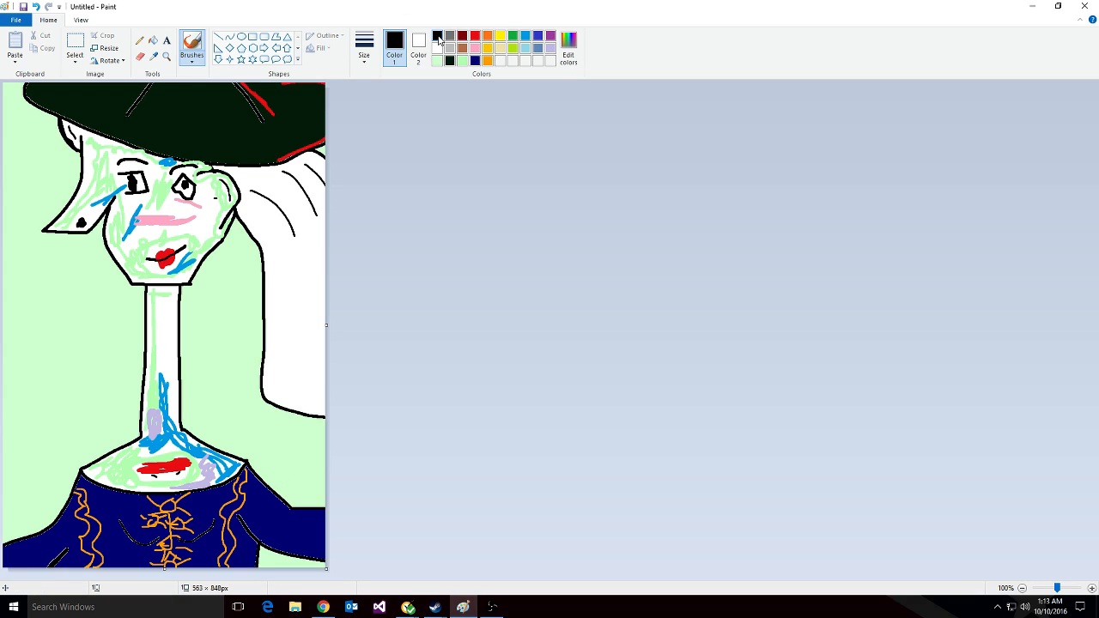
click(568, 50)
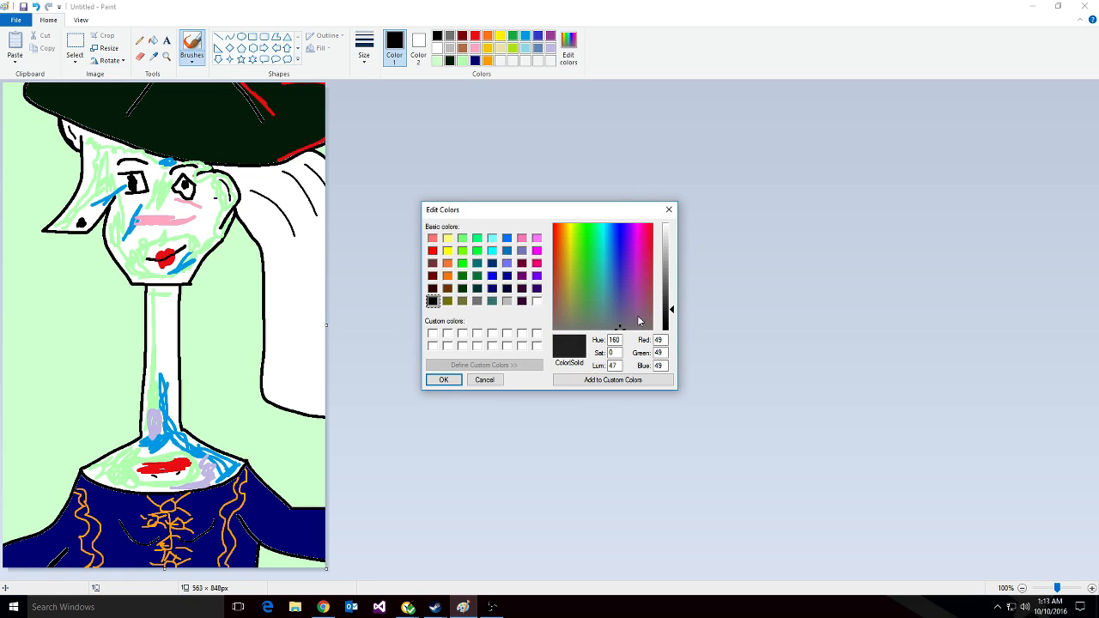
click(443, 379)
click(364, 52)
click(390, 147)
mouse_move(237, 174)
mouse_down()
mouse_move(279, 279)
mouse_move(275, 378)
mouse_move(301, 400)
mouse_move(321, 392)
mouse_move(318, 322)
mouse_move(297, 264)
mouse_move(330, 212)
mouse_move(320, 407)
mouse_move(267, 383)
mouse_move(275, 244)
mouse_move(248, 176)
mouse_move(318, 169)
mouse_up()
mouse_move(324, 216)
mouse_down()
mouse_move(296, 165)
mouse_move(327, 208)
mouse_move(283, 190)
mouse_move(301, 210)
mouse_move(317, 288)
mouse_move(277, 235)
mouse_move(321, 312)
mouse_move(303, 398)
mouse_move(283, 260)
mouse_up()
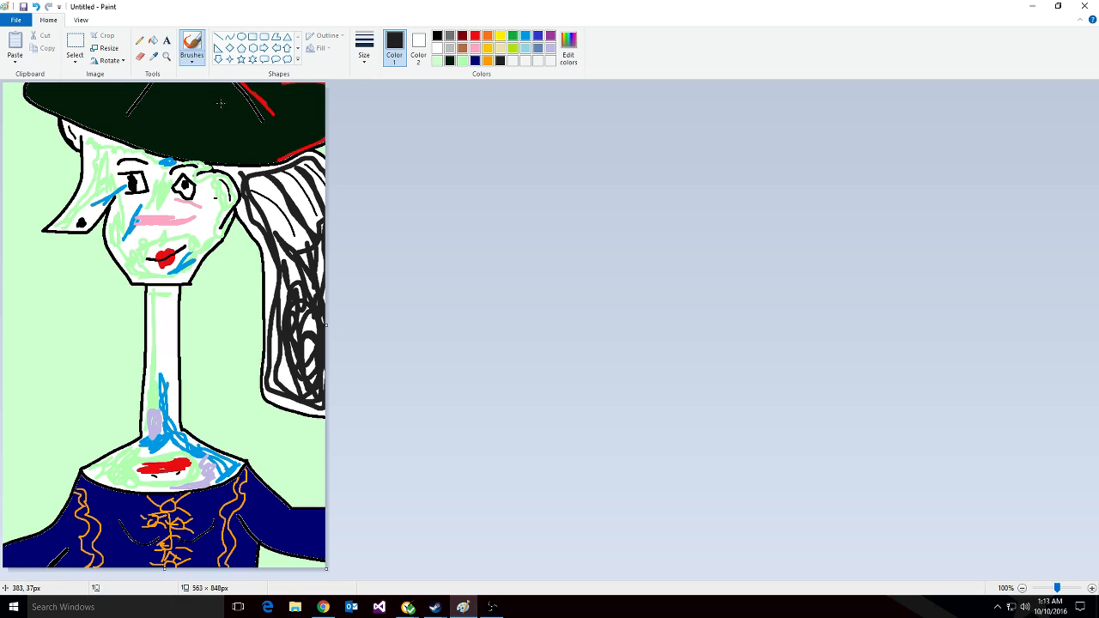
- Set the colour to pure black, outline a wide angular band across the hat and a curve above it, and fill the crown black
click(568, 47)
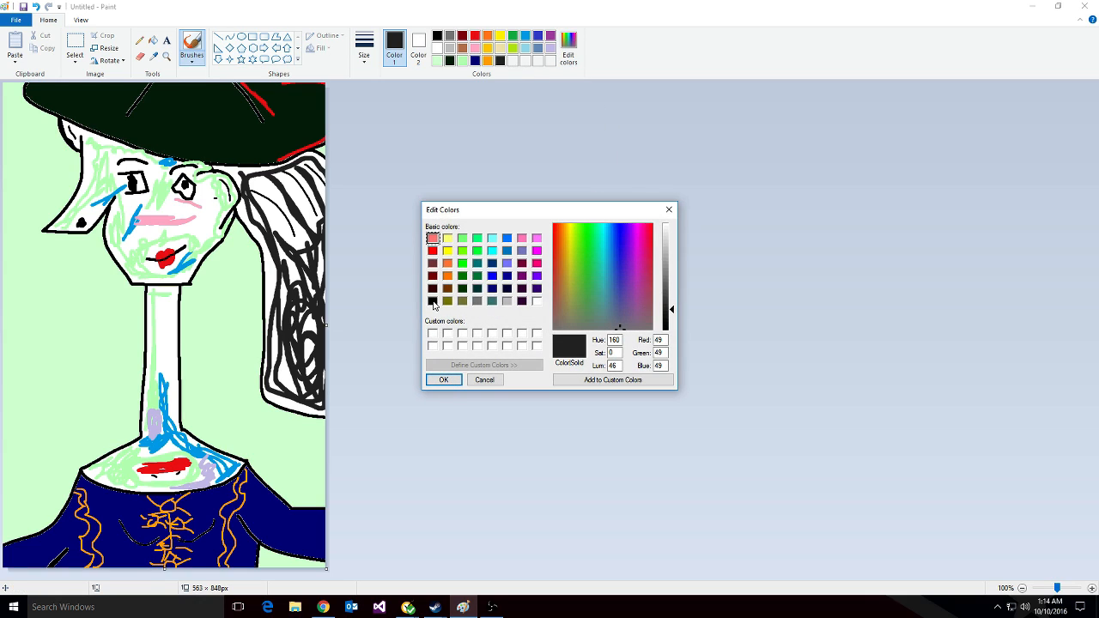
drag(673, 310, 666, 336)
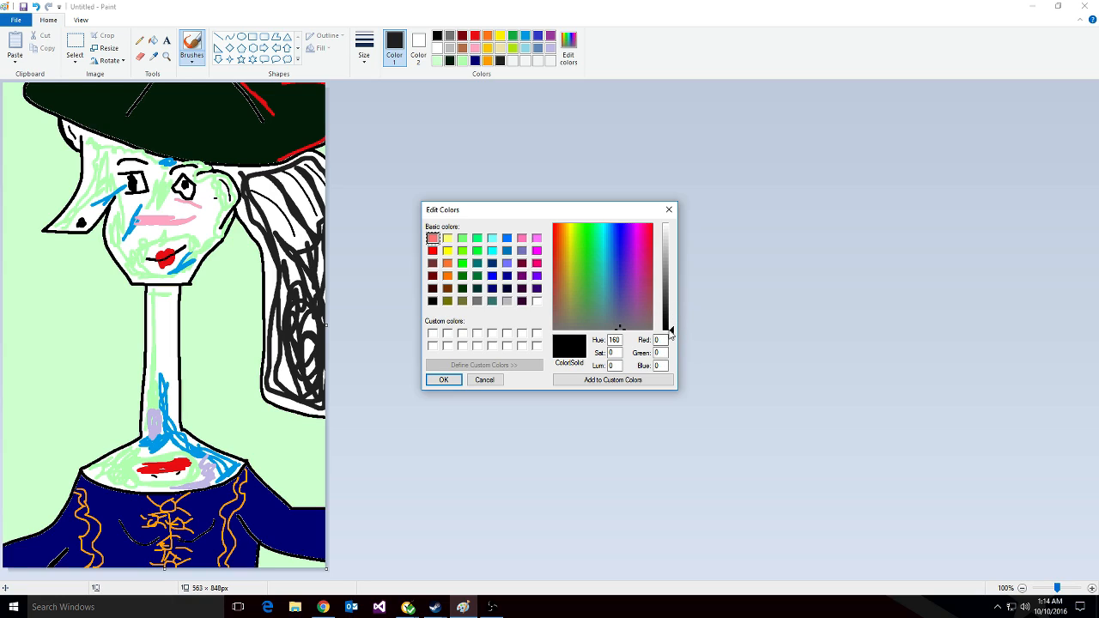
click(444, 379)
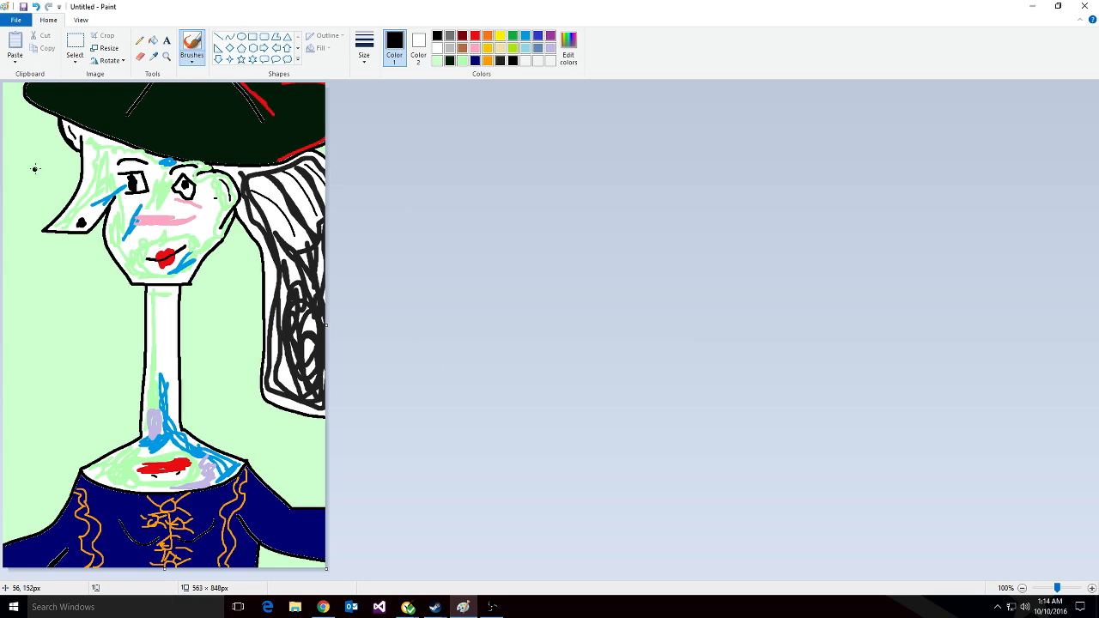
mouse_move(32, 161)
mouse_down()
mouse_move(364, 153)
mouse_move(33, 157)
mouse_move(34, 126)
mouse_move(65, 121)
mouse_move(329, 106)
mouse_up()
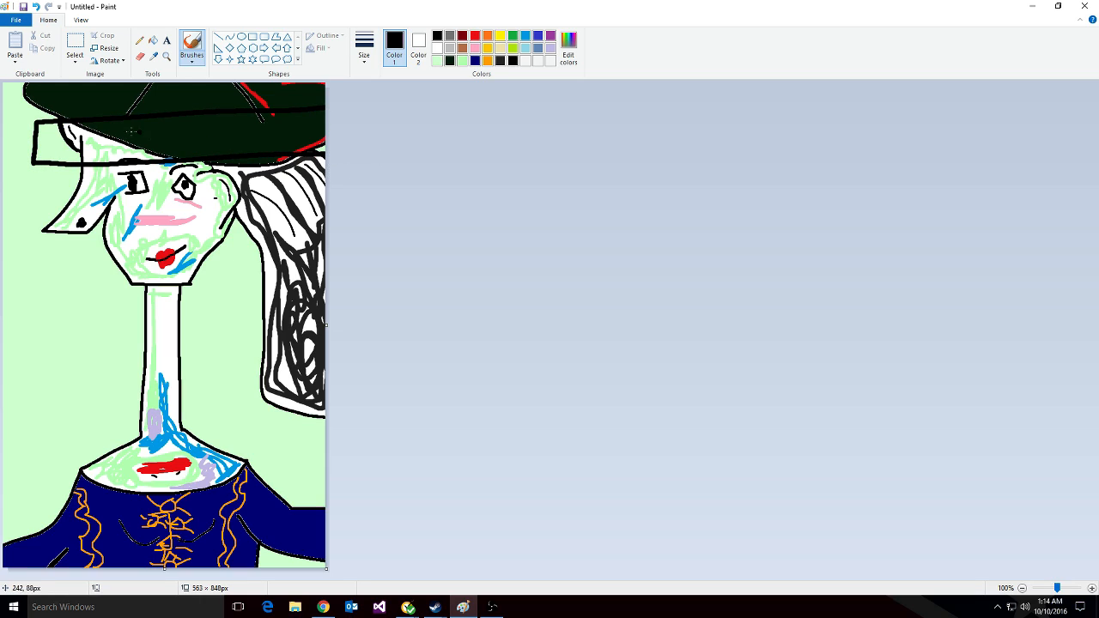
drag(31, 127, 58, 89)
click(153, 41)
click(172, 97)
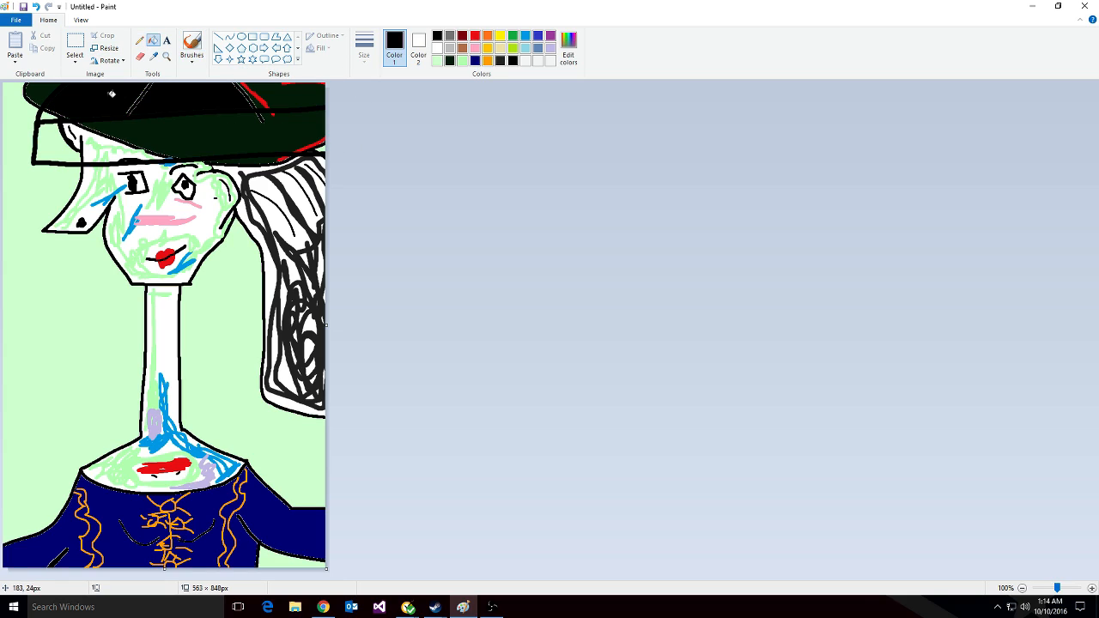
- Fill the hat's brim and the angular band beneath it with black, including the small enclosed patches above the forehead
click(271, 91)
click(296, 135)
click(98, 153)
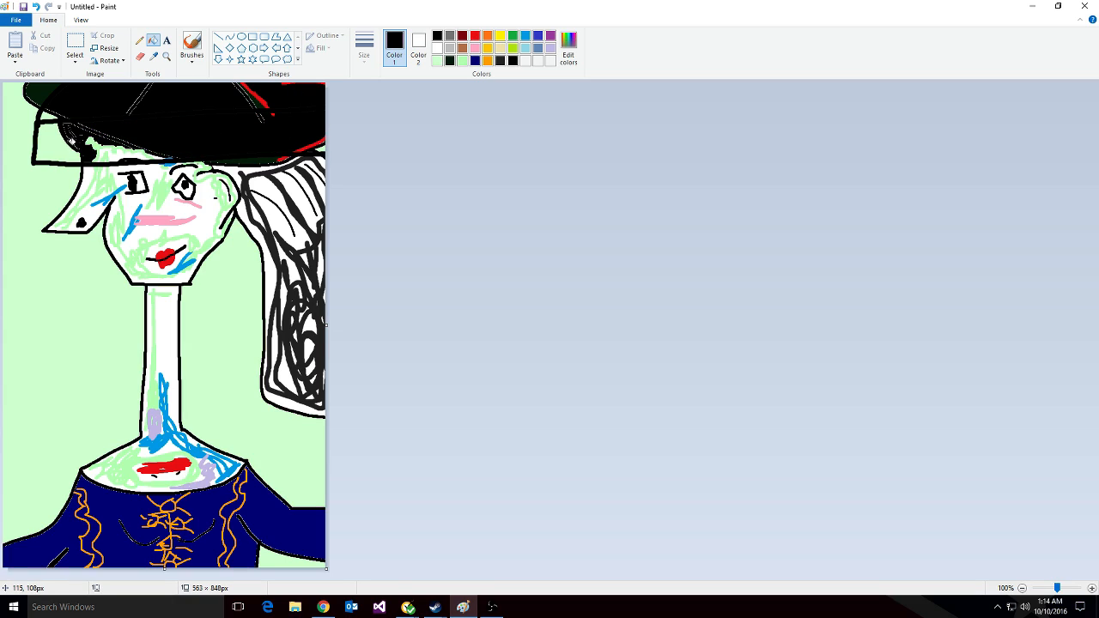
click(51, 141)
click(107, 147)
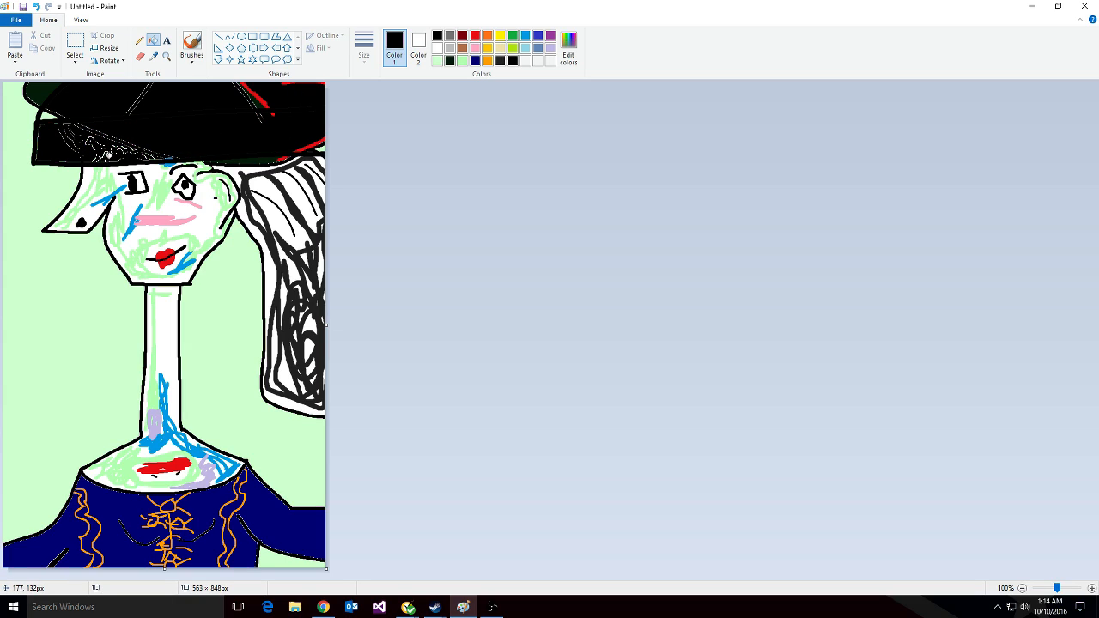
- Brush a large four-sided black veil outline from below the eyes down to the lower neck, extending across the hair
click(192, 43)
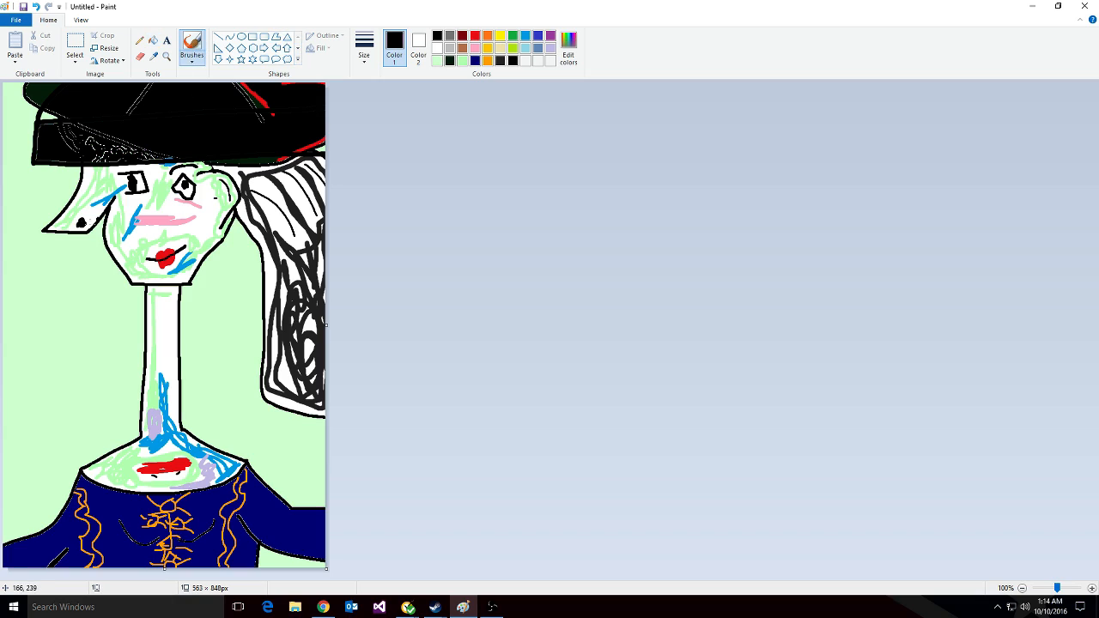
drag(37, 217, 337, 212)
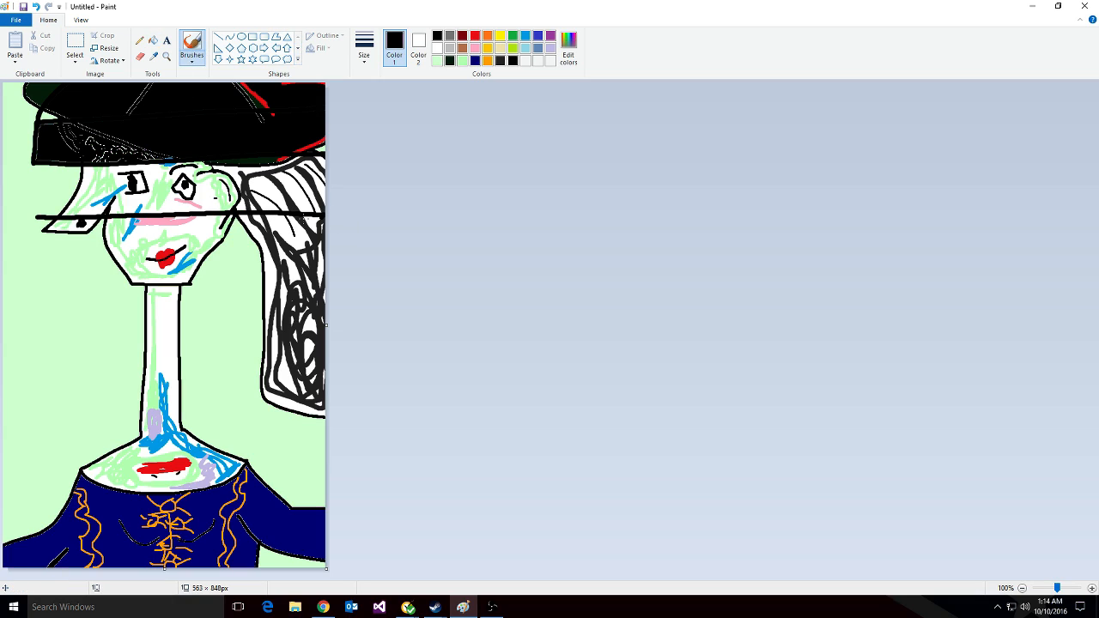
mouse_move(41, 216)
mouse_down()
mouse_move(21, 414)
mouse_move(340, 372)
mouse_up()
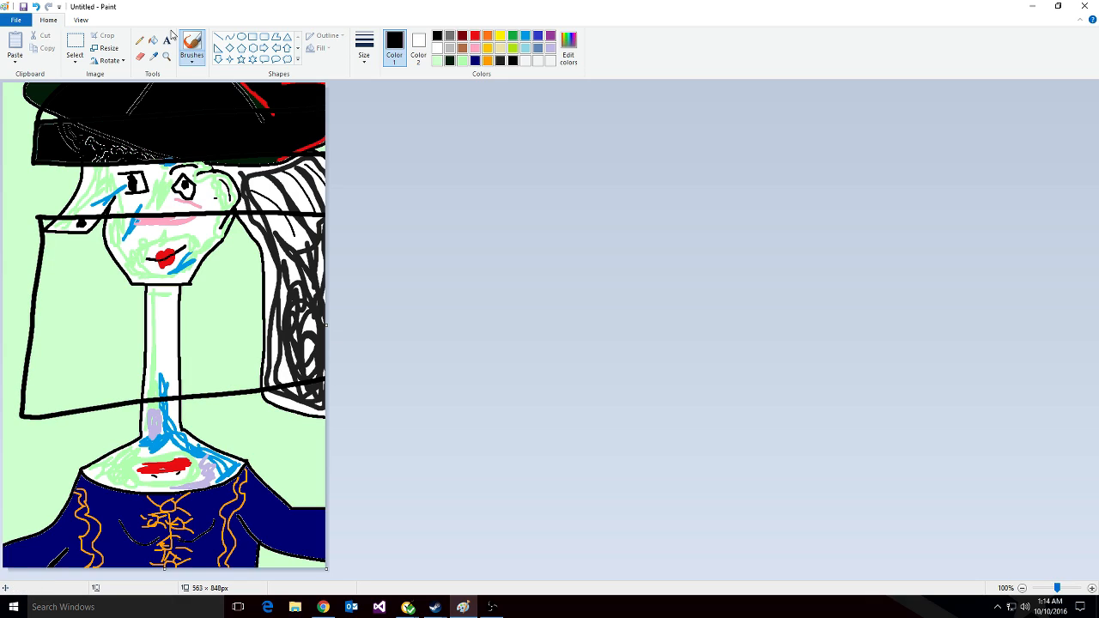
- Fill the veil area beside the neck and over the lower face black, and scribble black strokes across the rest of the veil
click(153, 41)
click(104, 332)
click(122, 233)
click(80, 223)
click(165, 254)
click(169, 281)
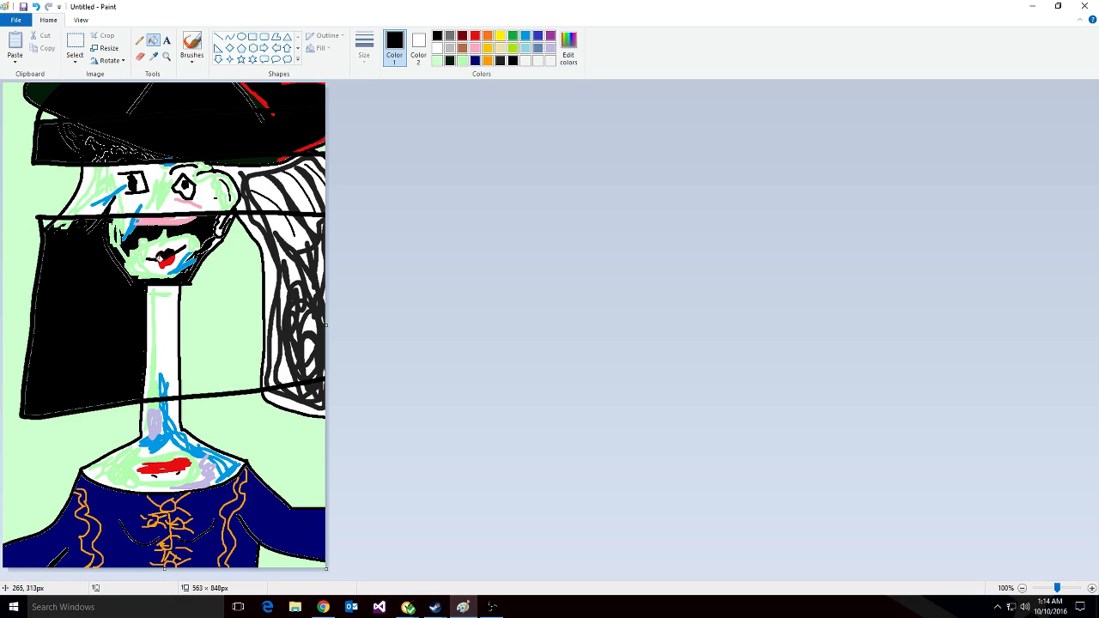
click(154, 261)
click(190, 41)
mouse_move(137, 240)
mouse_down()
mouse_move(144, 304)
mouse_move(298, 273)
mouse_move(297, 253)
mouse_move(340, 337)
mouse_move(254, 368)
mouse_move(156, 376)
mouse_move(236, 354)
mouse_move(239, 329)
mouse_move(251, 346)
mouse_move(182, 339)
mouse_move(118, 265)
mouse_move(125, 221)
mouse_move(258, 212)
mouse_move(257, 238)
mouse_move(232, 245)
mouse_move(255, 321)
mouse_move(241, 336)
mouse_move(330, 364)
mouse_move(234, 378)
mouse_move(206, 342)
mouse_move(189, 235)
mouse_move(129, 234)
mouse_move(133, 368)
mouse_up()
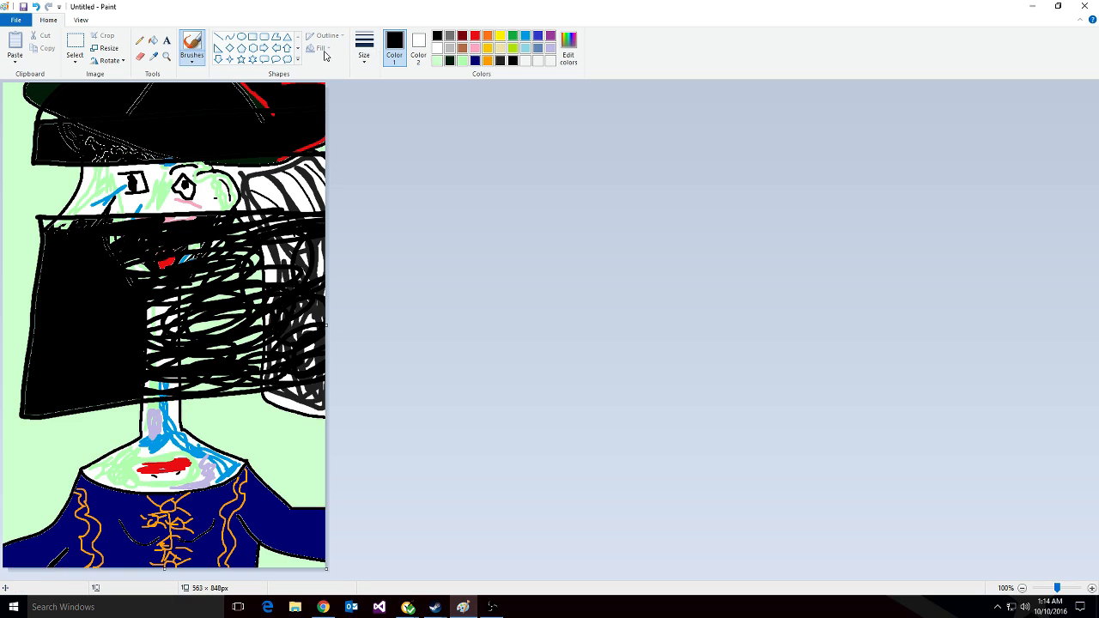
- Fill the coloured patches on the lower neck and upper chest with black
click(153, 41)
click(175, 416)
click(164, 420)
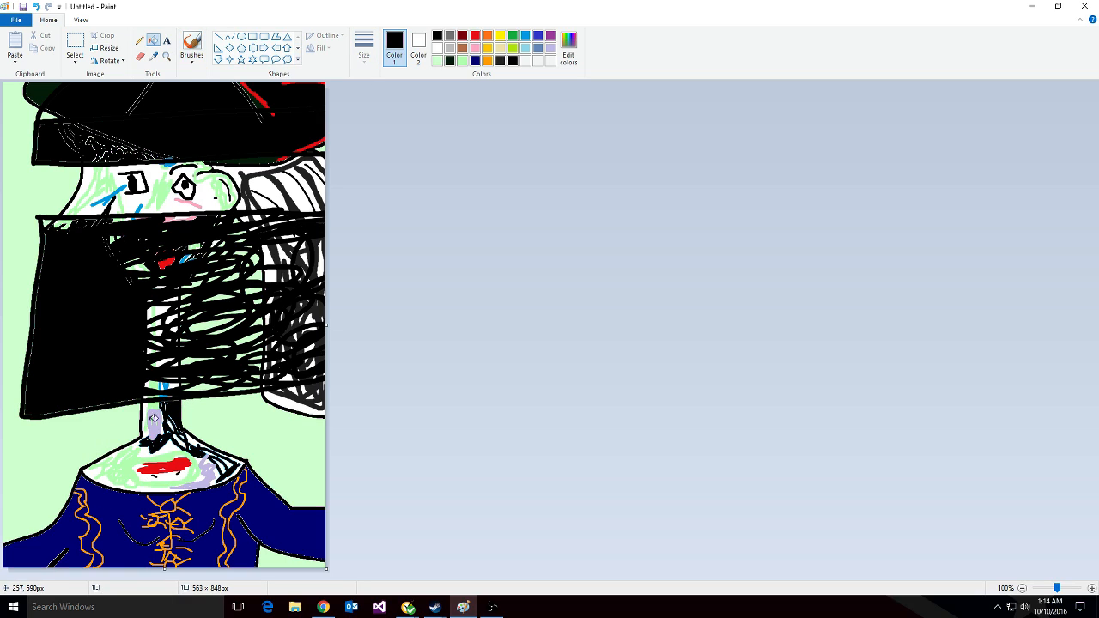
click(154, 420)
click(126, 470)
click(180, 467)
- Fill the blue bodice and both sleeves of the dress with black
click(203, 509)
click(166, 542)
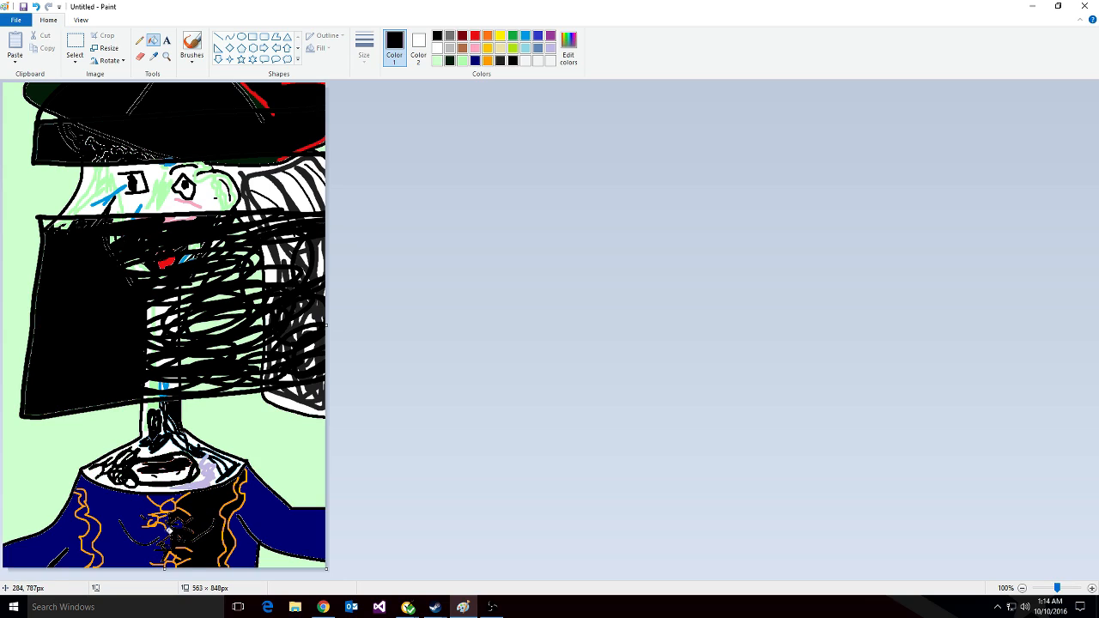
click(143, 510)
click(169, 508)
click(89, 513)
click(66, 540)
click(85, 540)
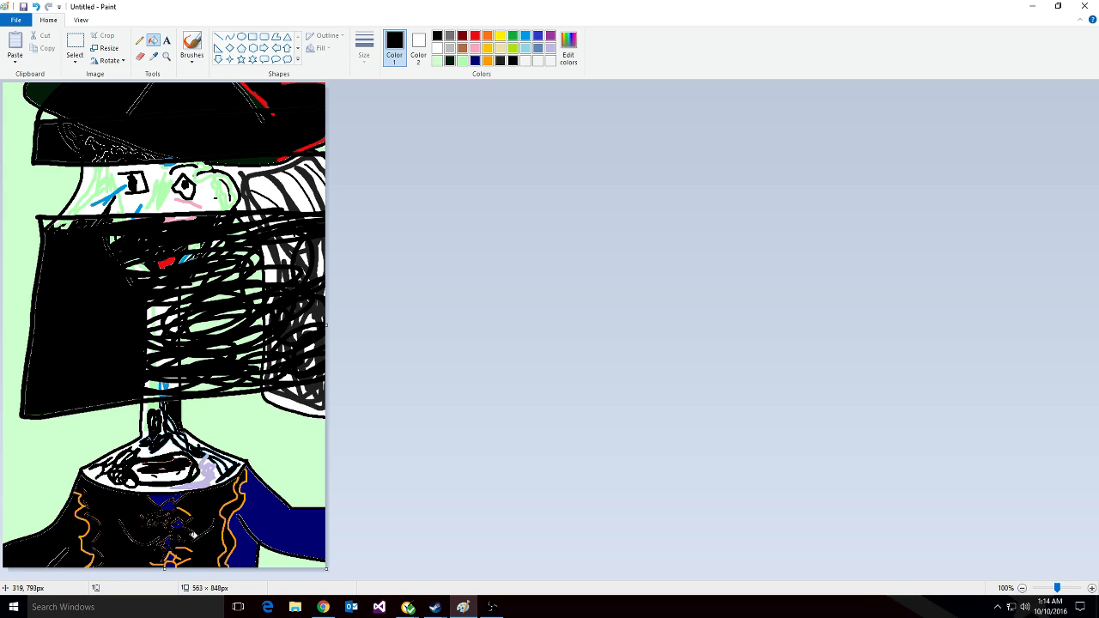
click(265, 514)
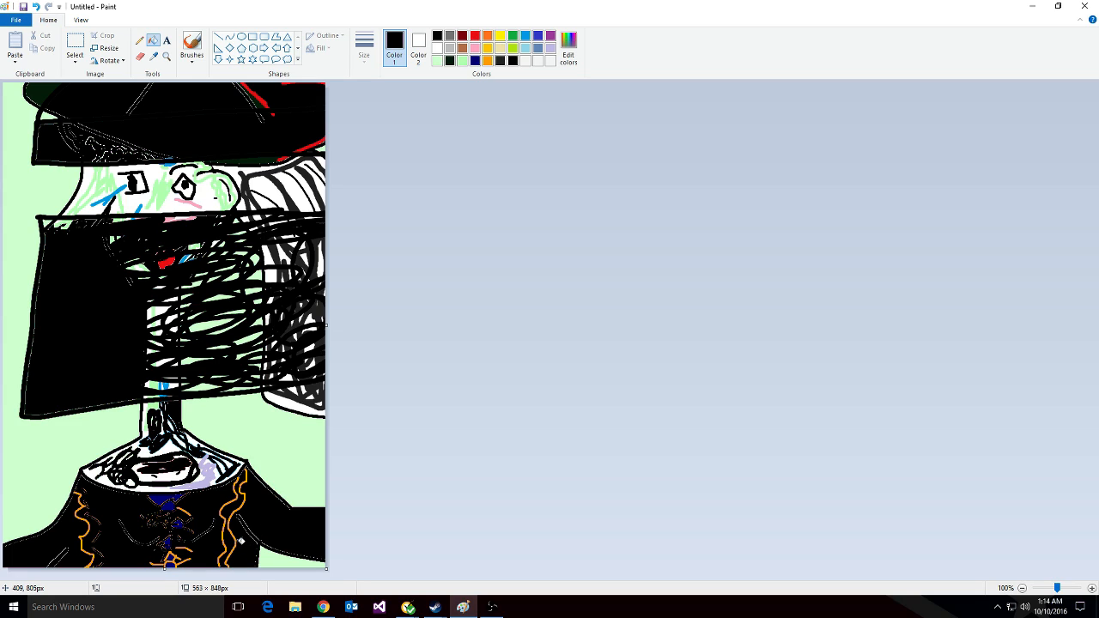
- Fill the leftover blue patches around the dress's central lacing with black
click(162, 565)
click(168, 556)
click(168, 545)
click(169, 507)
click(159, 499)
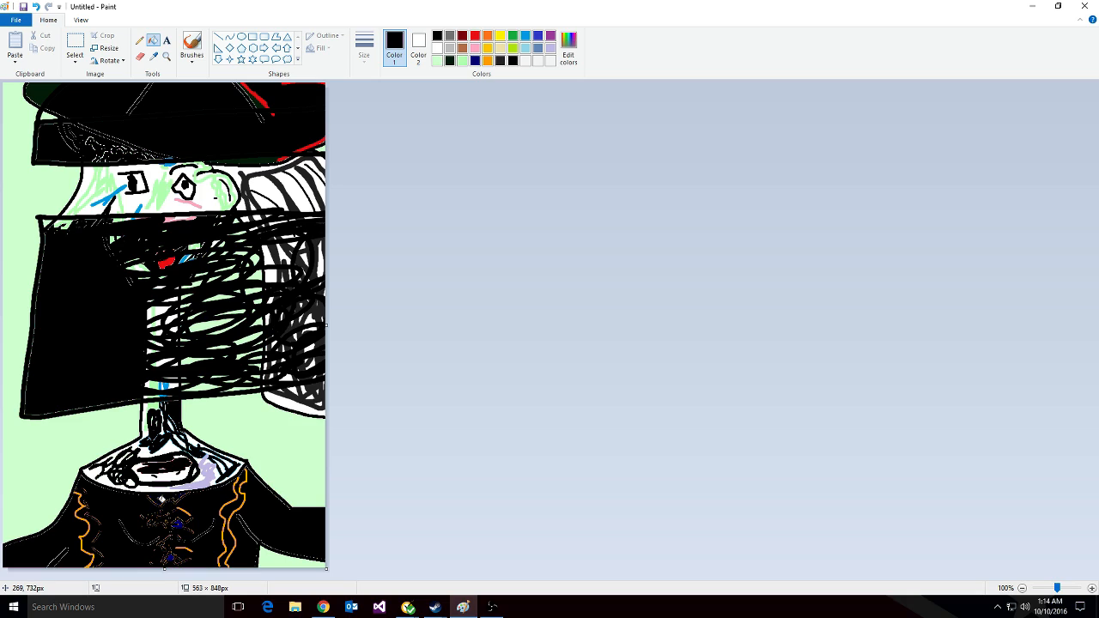
- Brush black strokes over the neck and chest, and cover more of the gaps in the veil, mouth and hair area
click(192, 47)
mouse_move(142, 468)
mouse_down()
mouse_move(137, 489)
mouse_move(96, 477)
mouse_move(137, 452)
mouse_move(161, 386)
mouse_move(161, 451)
mouse_up()
drag(153, 352, 160, 333)
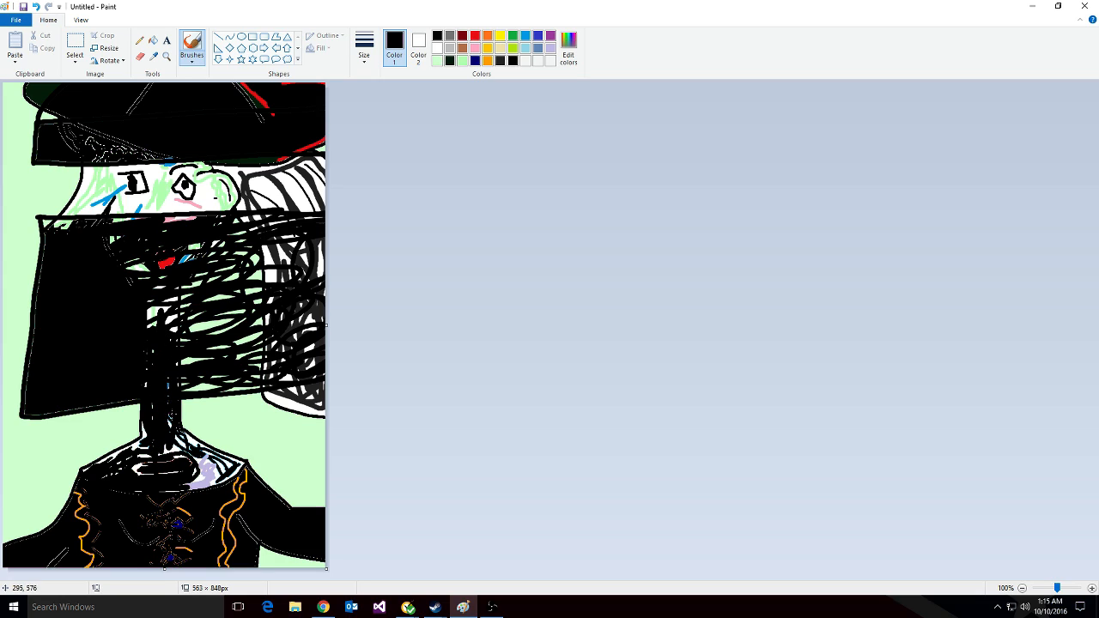
mouse_move(168, 395)
mouse_down()
mouse_move(187, 463)
mouse_move(200, 456)
mouse_move(239, 472)
mouse_move(201, 492)
mouse_move(136, 469)
mouse_up()
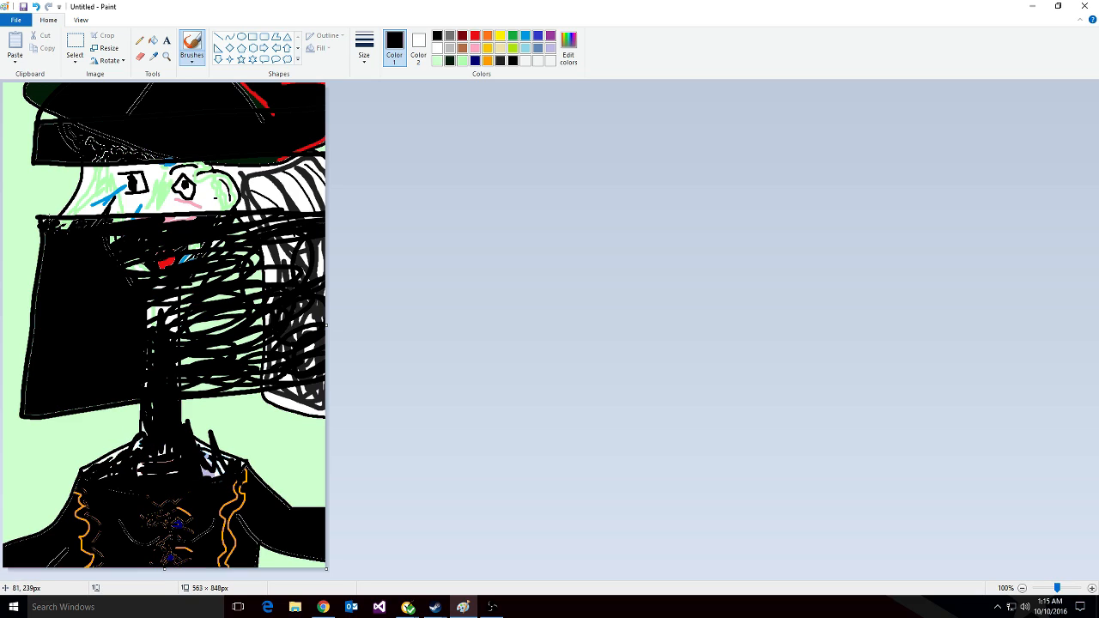
mouse_move(167, 262)
mouse_down()
mouse_move(182, 298)
mouse_move(249, 340)
mouse_move(268, 323)
mouse_move(253, 273)
mouse_move(321, 268)
mouse_move(302, 368)
mouse_up()
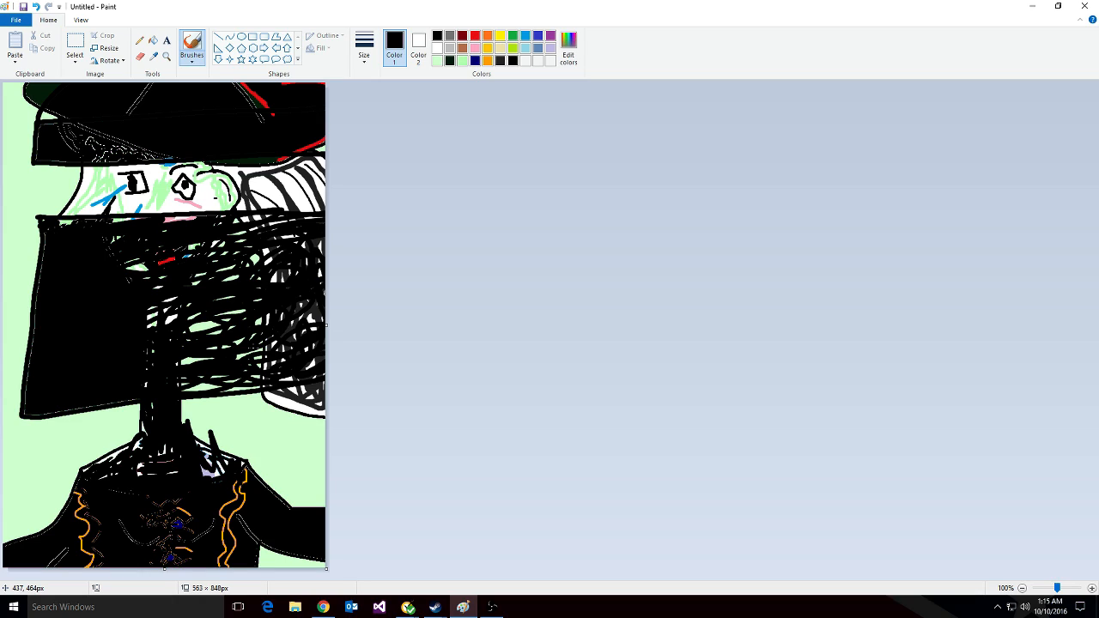
- Switch to the Chrome window with the reference painting, shrink it and place it beside the drawing
mouse_move(0, 125)
mouse_down()
mouse_move(24, 230)
mouse_move(0, 333)
mouse_move(656, 227)
mouse_move(985, 49)
mouse_move(999, 7)
mouse_up()
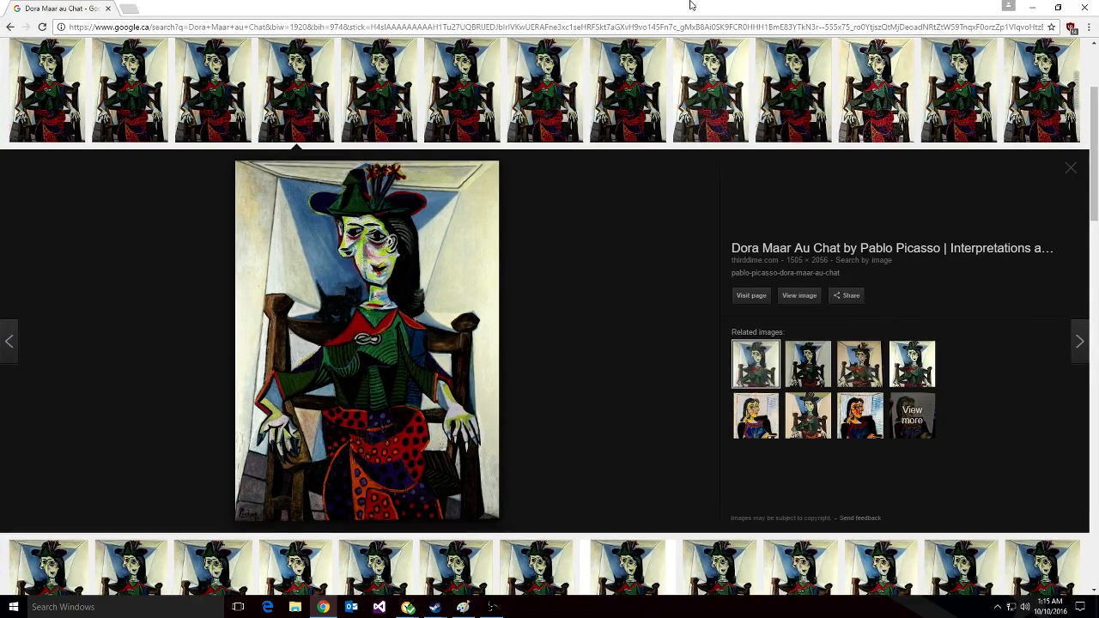
mouse_move(675, 6)
mouse_down()
mouse_move(768, 81)
mouse_move(991, 64)
mouse_move(881, 46)
mouse_up()
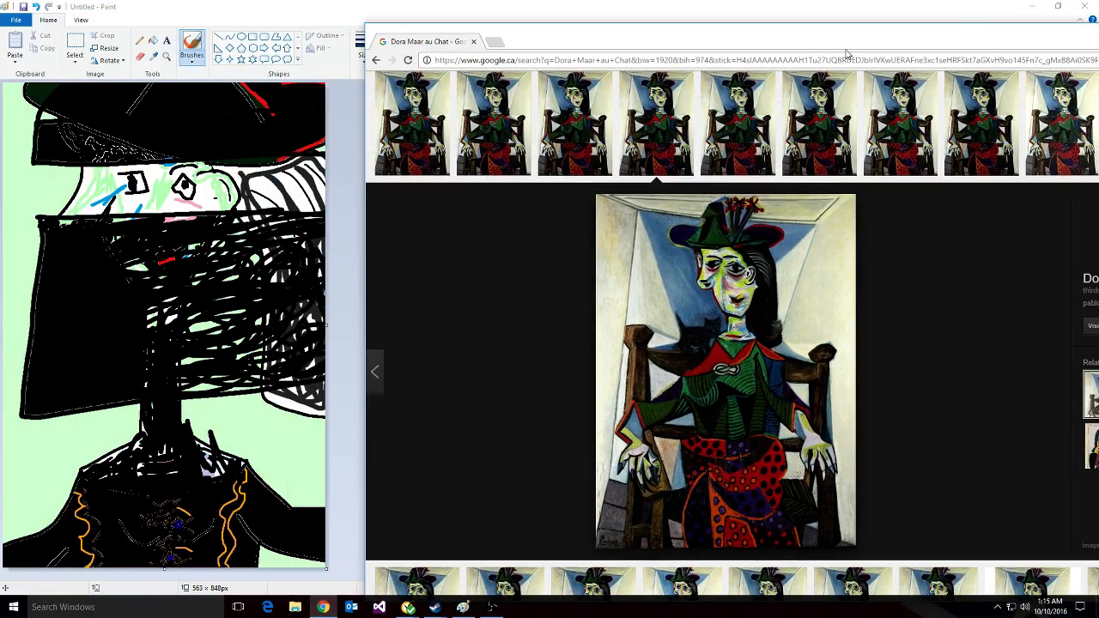
drag(366, 23, 513, 80)
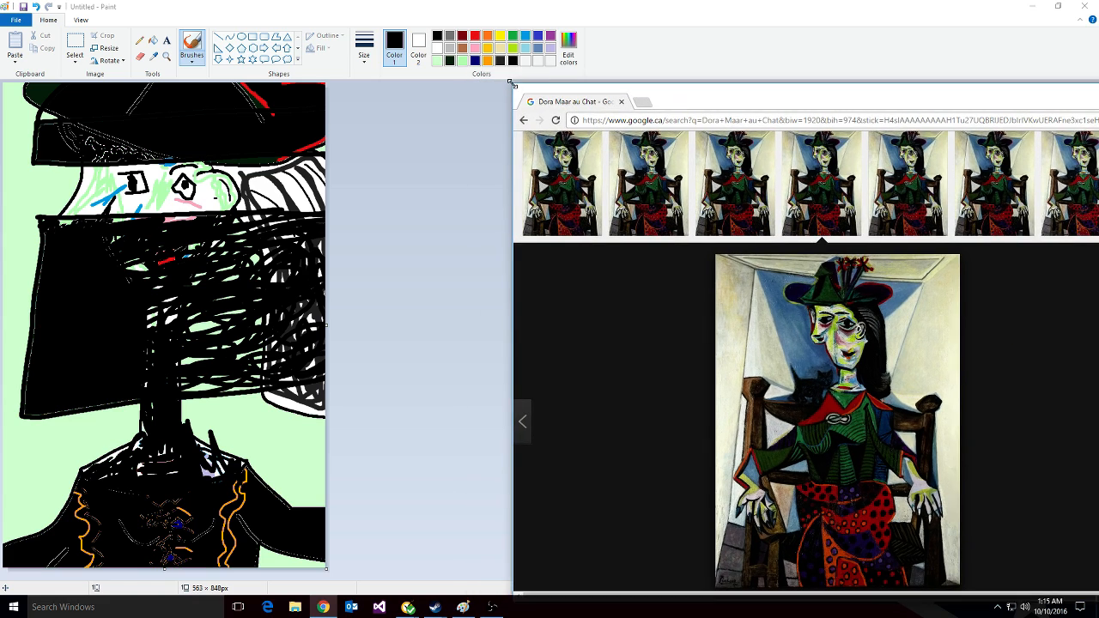
drag(716, 100, 571, 57)
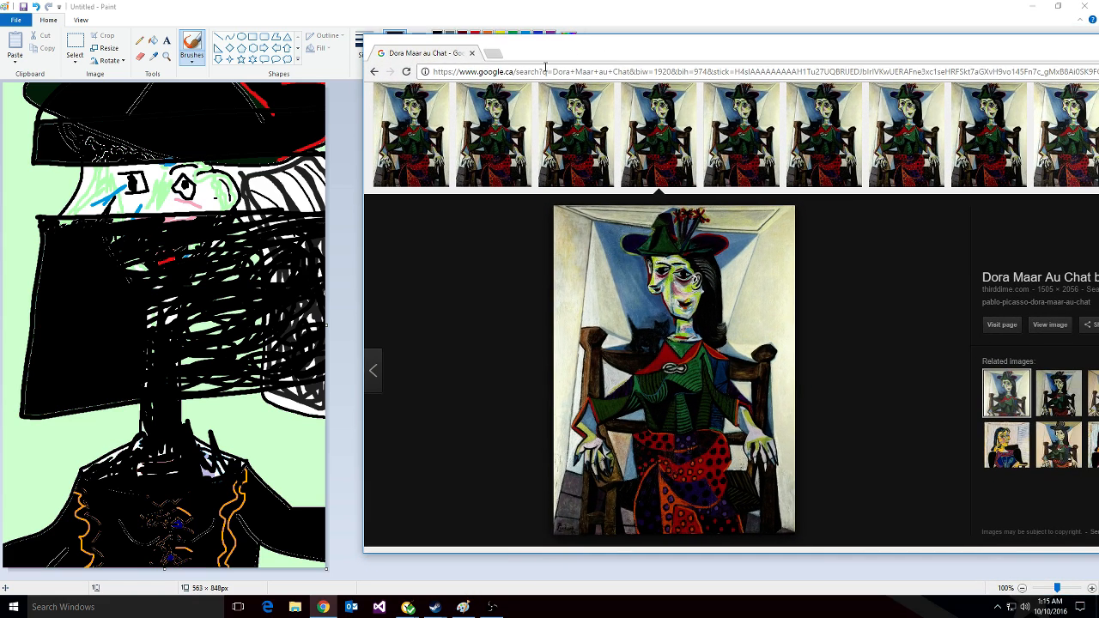
- Search Google Images for "burka" in a new tab and open the photo of three women wearing niqabs
click(495, 54)
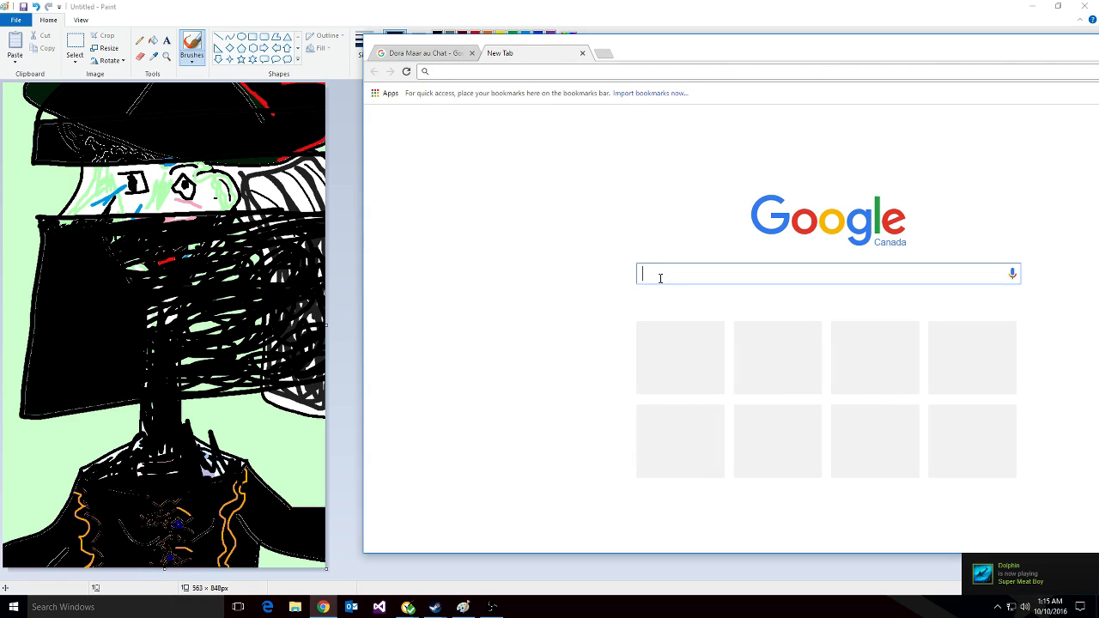
text(burka)
key(Return)
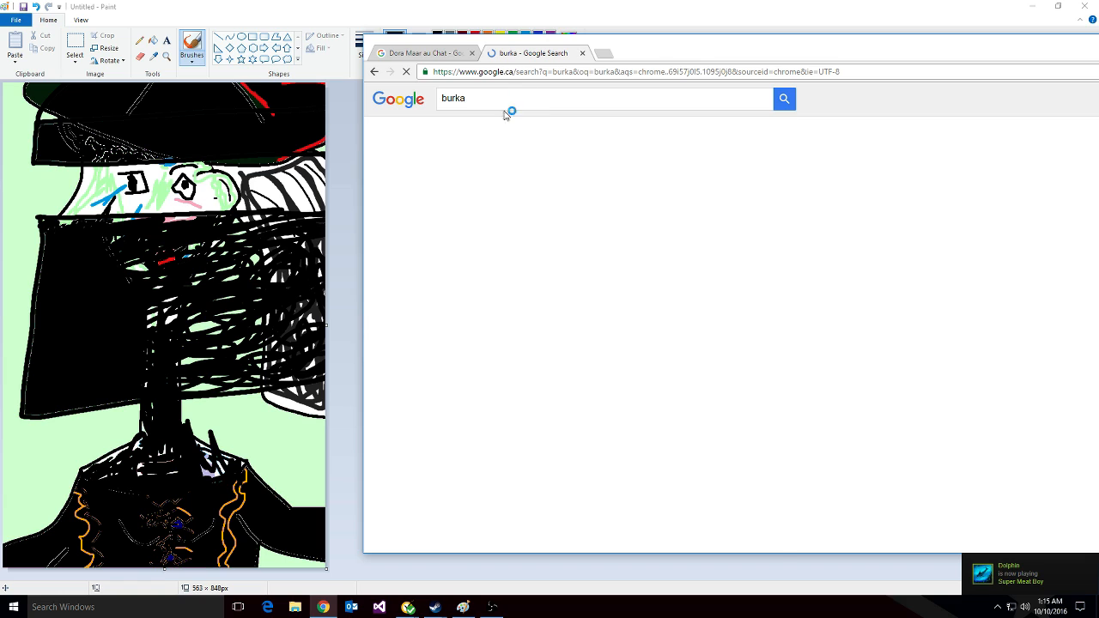
click(482, 135)
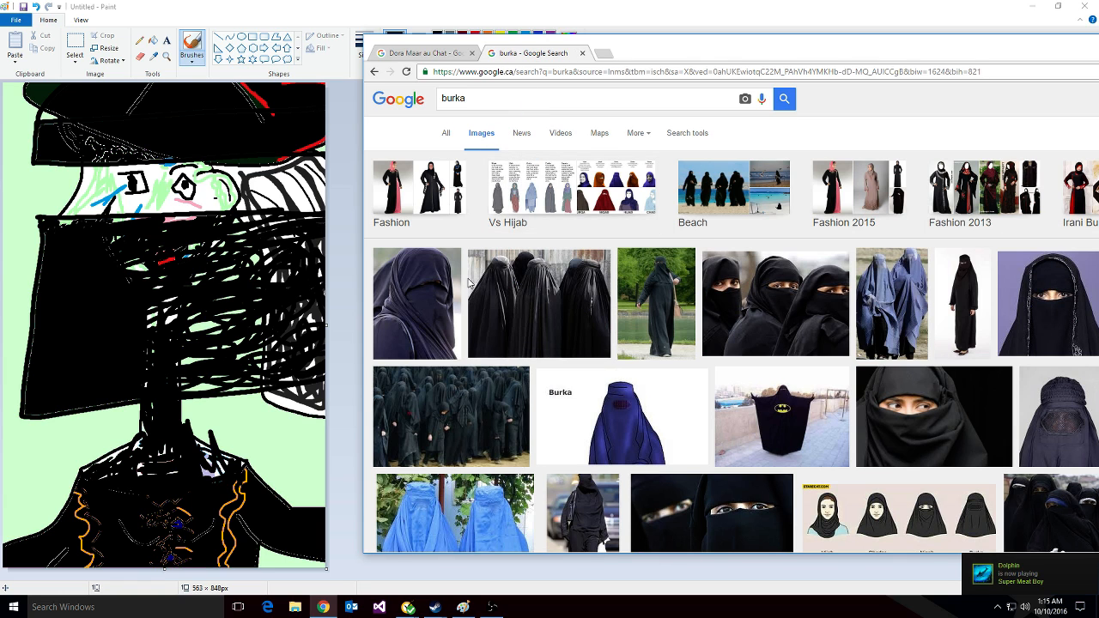
click(755, 309)
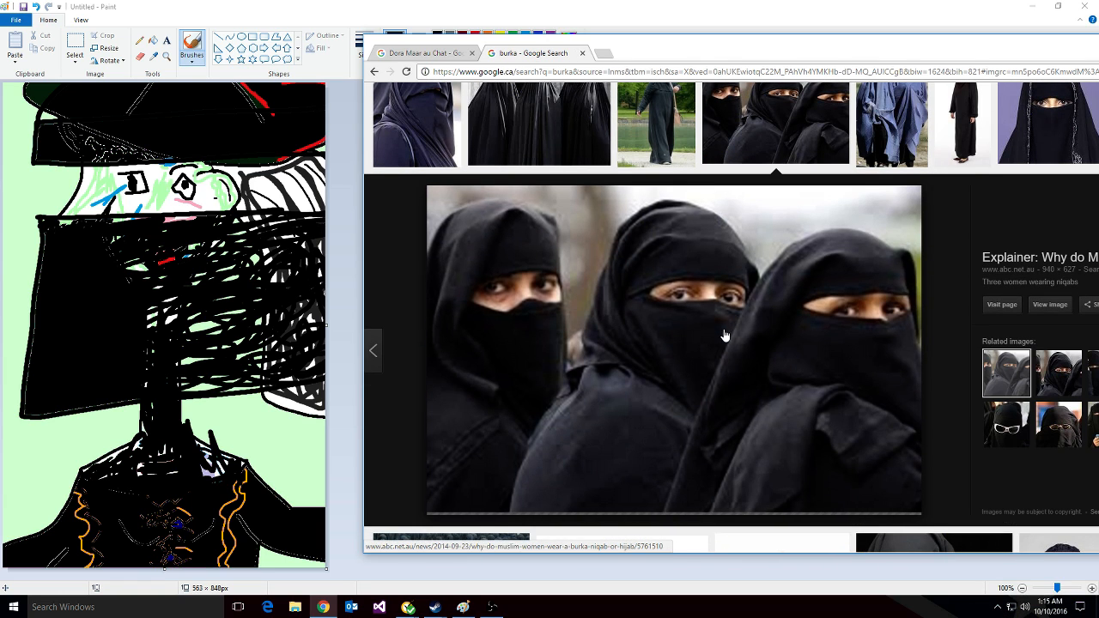